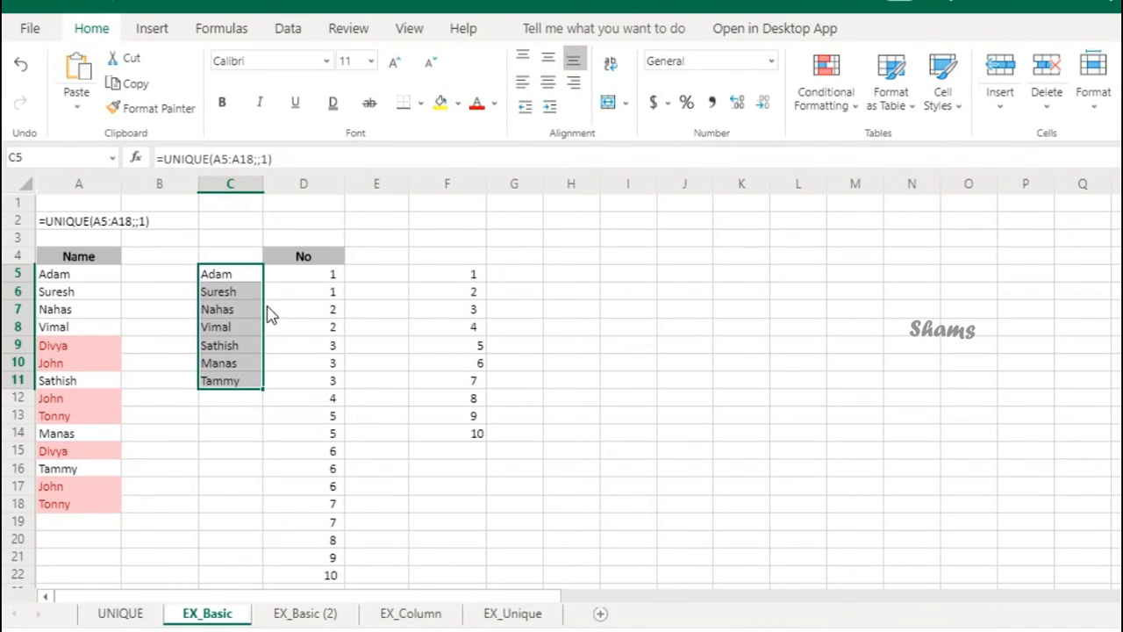
- Clear the existing UNIQUE formula from C5 and select the name list in A5:A18
left_click(238, 279)
key("Delete")
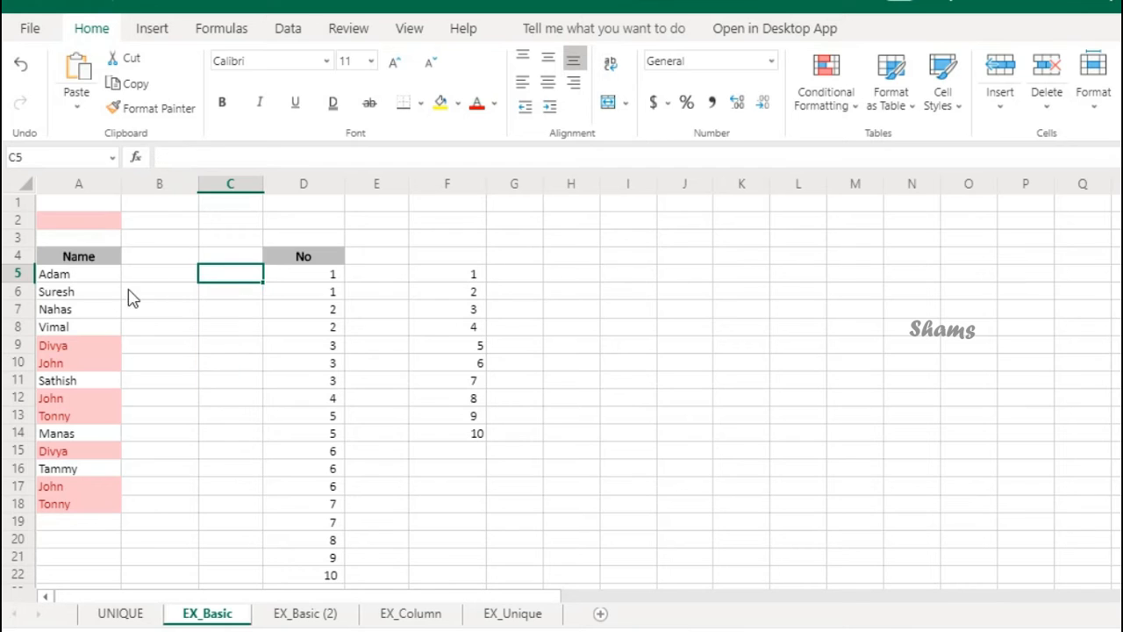
left_click_drag(82, 274, 92, 497)
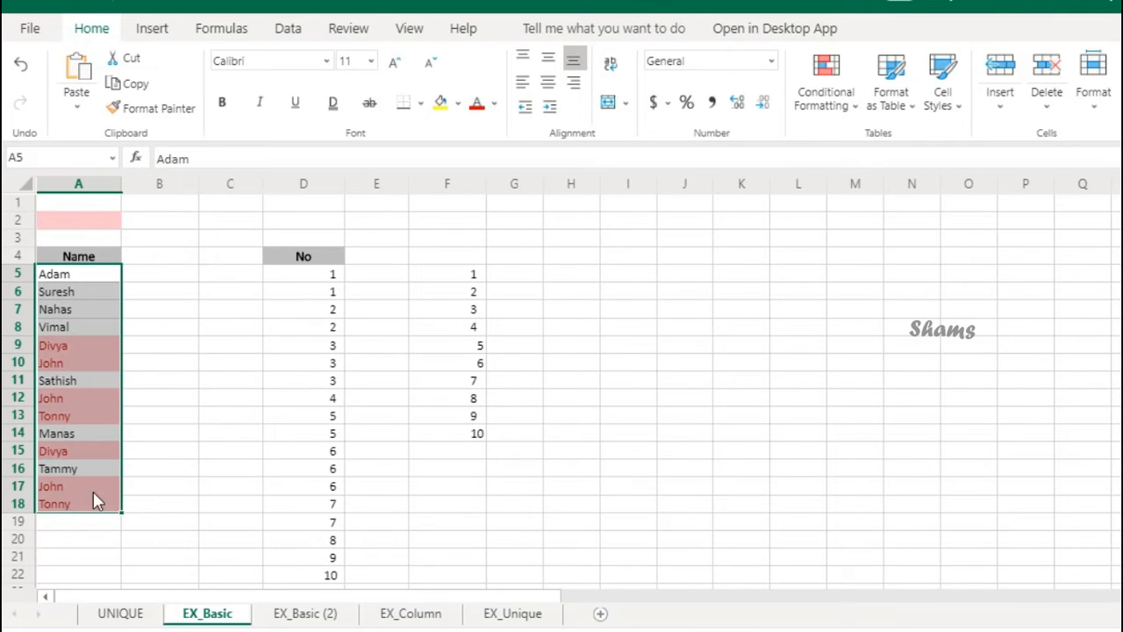
- Enter =UNIQUE(A5:A18) in C5 to list the distinct names, and compare the output with the highlighted duplicates
left_click(235, 276)
type("=")
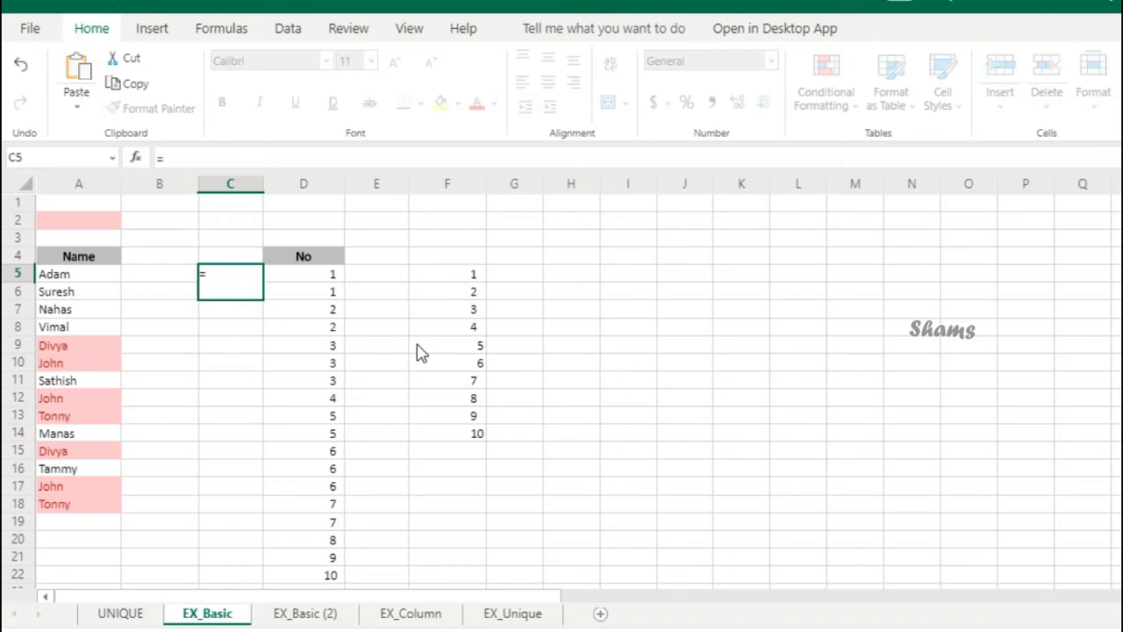
type("un")
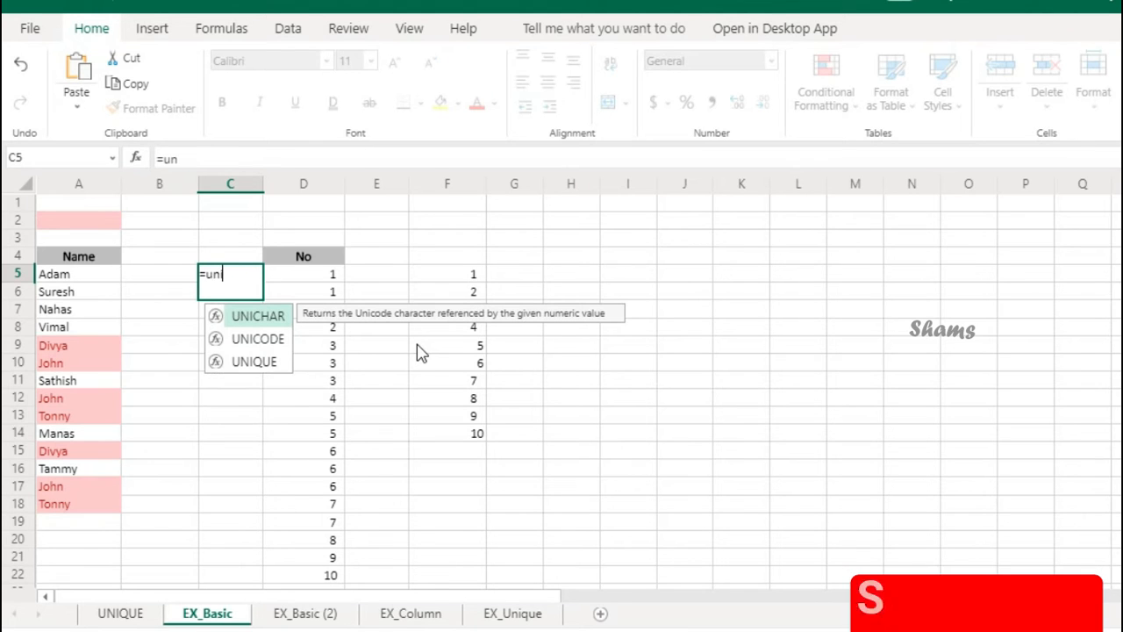
type("ique")
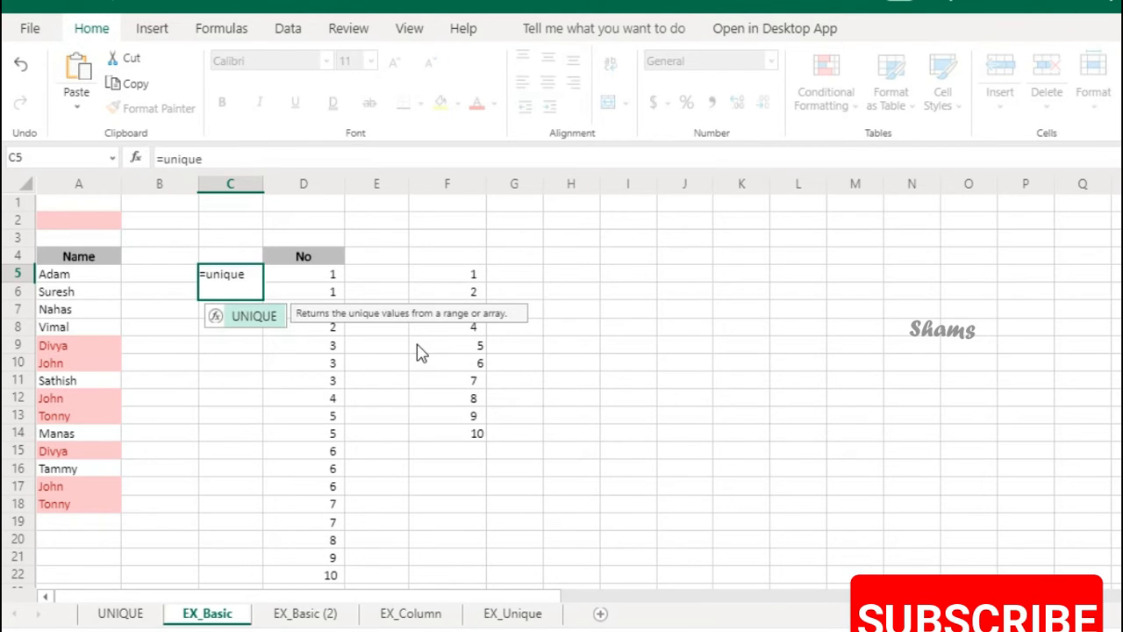
type("(")
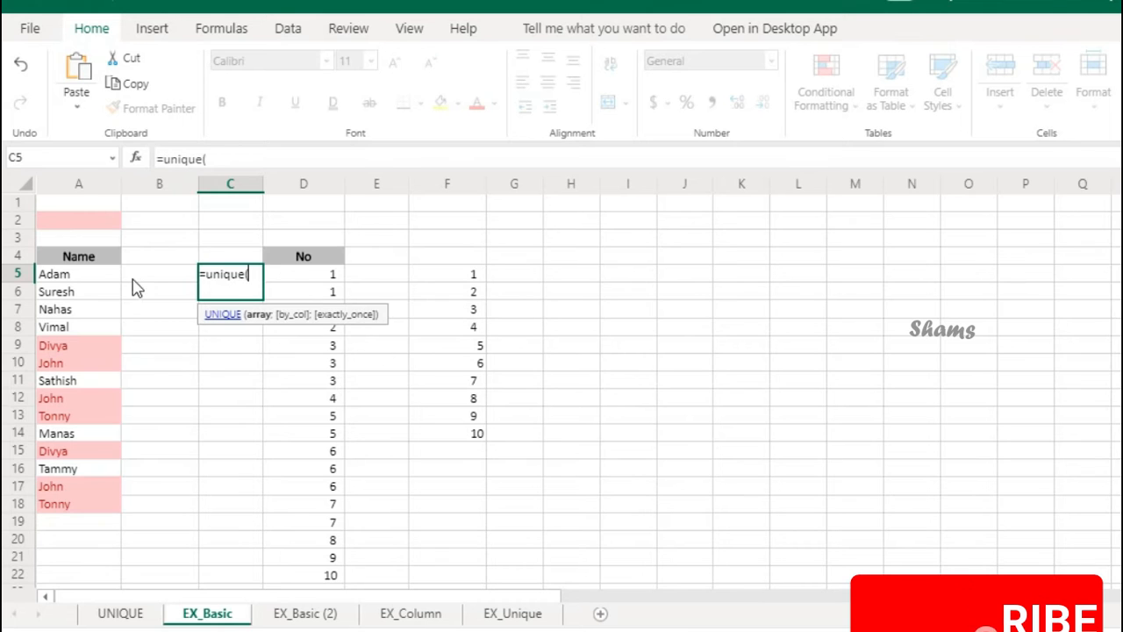
left_click(114, 279)
left_click_drag(114, 279, 98, 507)
key("Return")
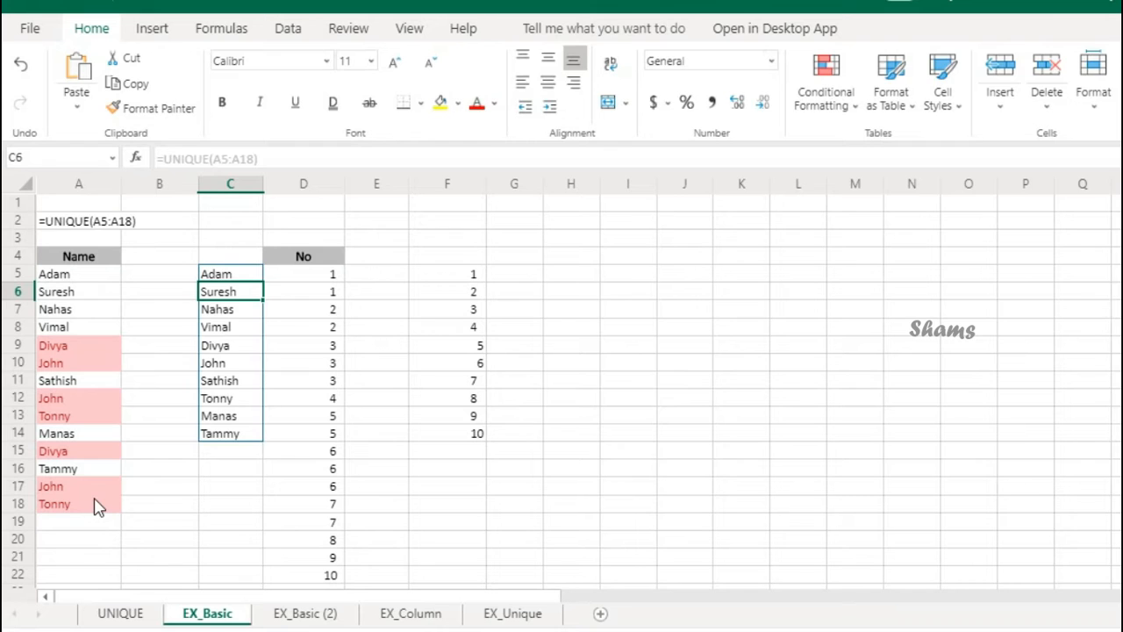
left_click_drag(53, 348, 71, 501)
left_click_drag(217, 276, 225, 424)
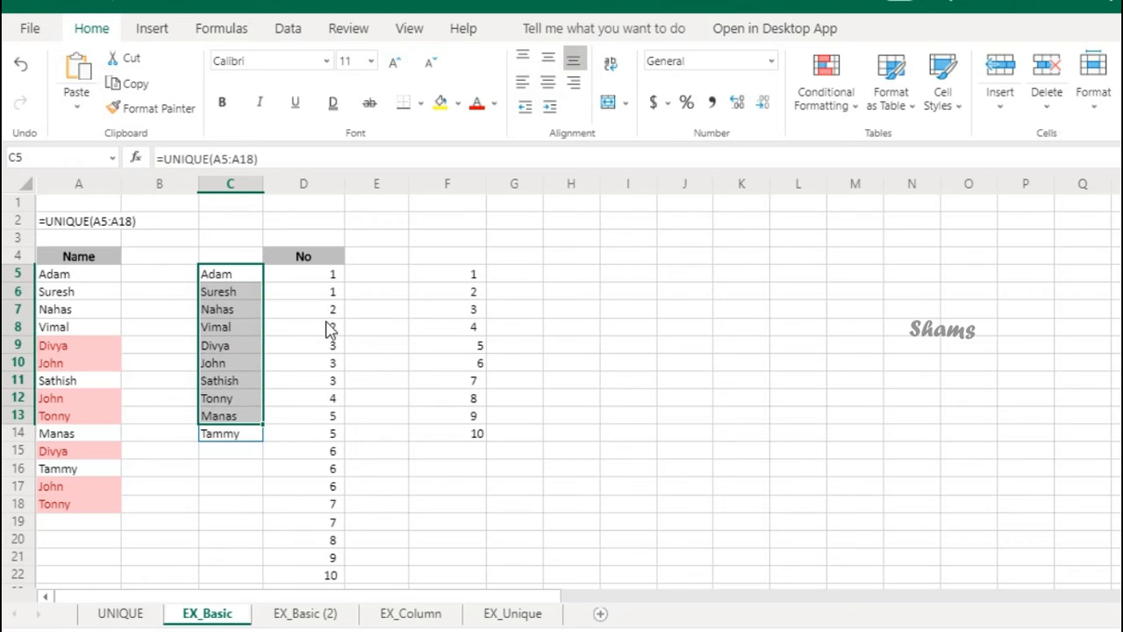
- Clear the existing formula from F5 and select the numbers under the No heading in D5:D22
left_click(450, 279)
key("Delete")
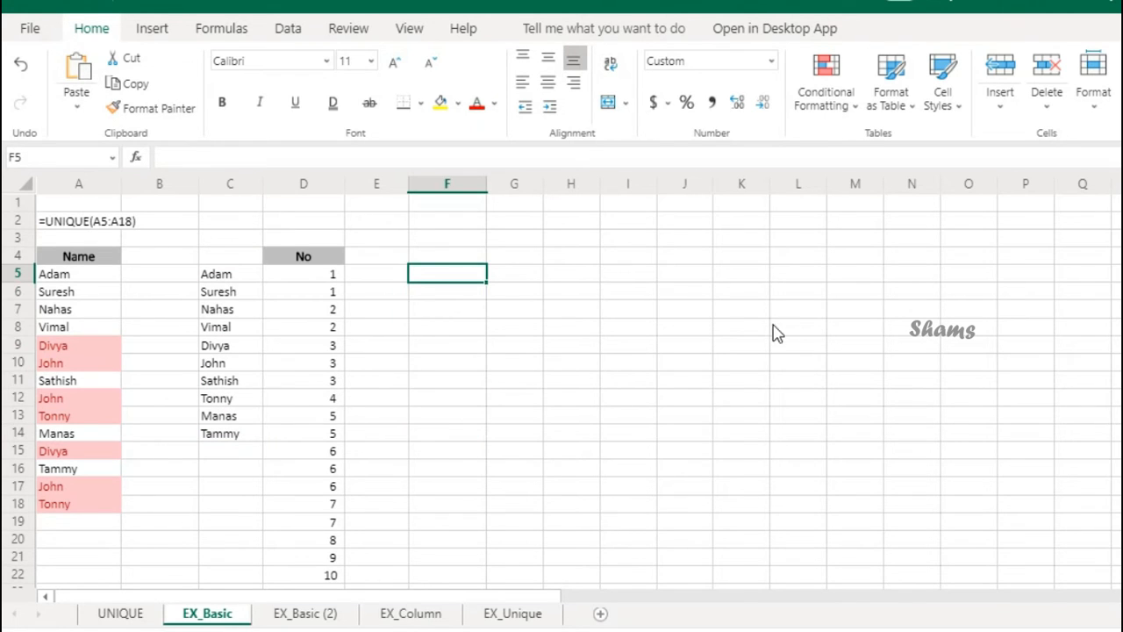
left_click_drag(336, 280, 326, 574)
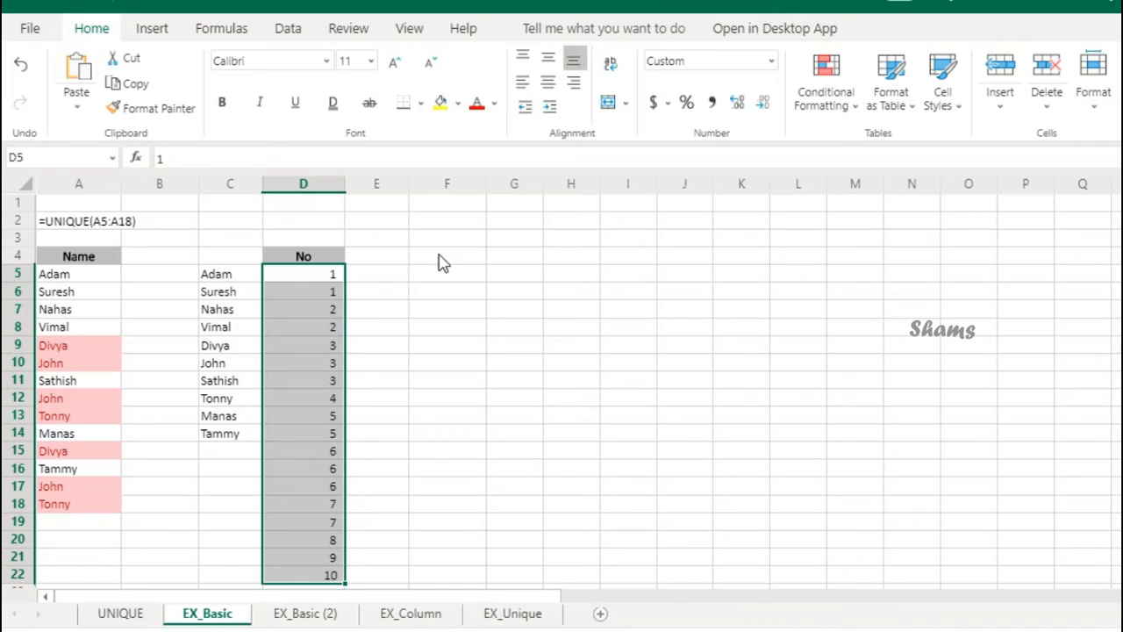
- Enter =UNIQUE(D5:D22) in F5 to list the distinct numbers, and look over the resulting range
left_click(469, 275)
type("=")
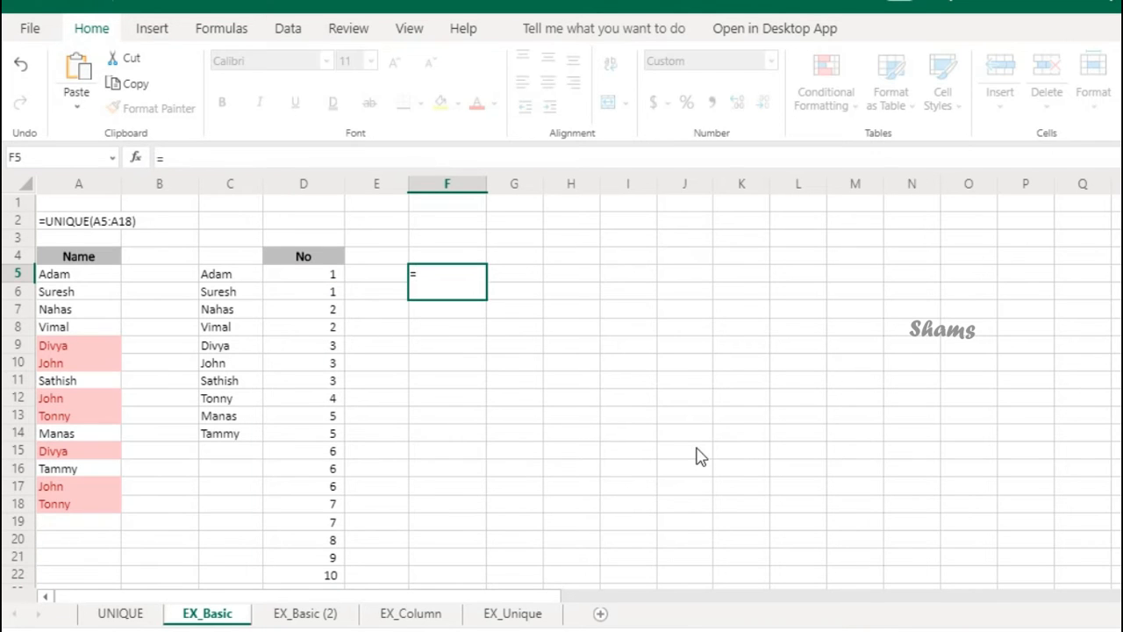
type("uni")
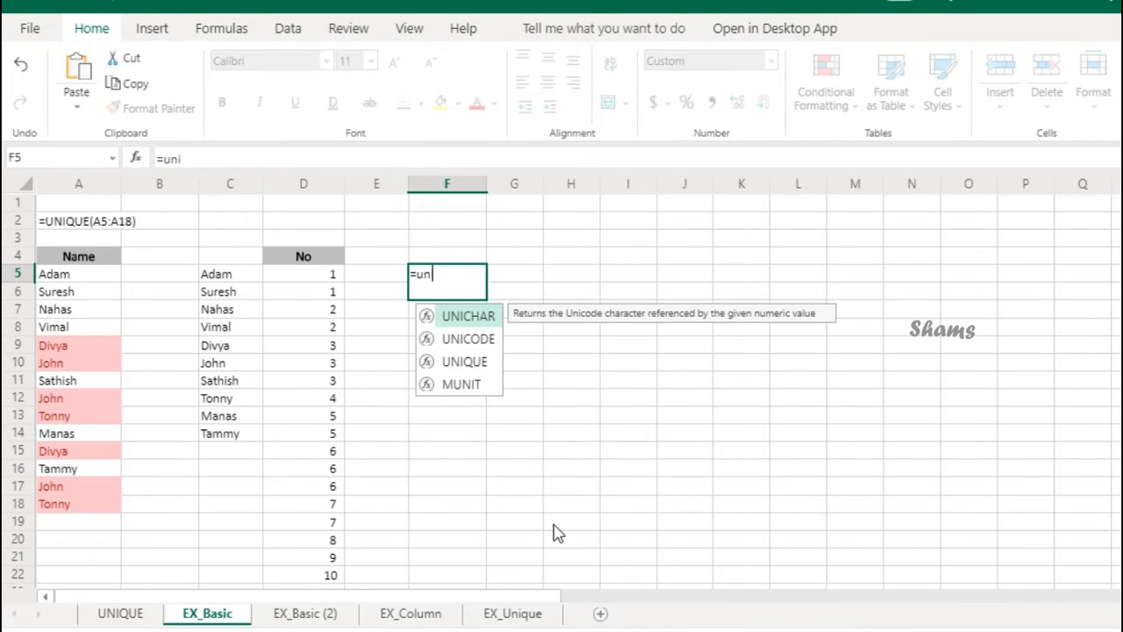
double_click(481, 367)
left_click_drag(331, 275, 321, 581)
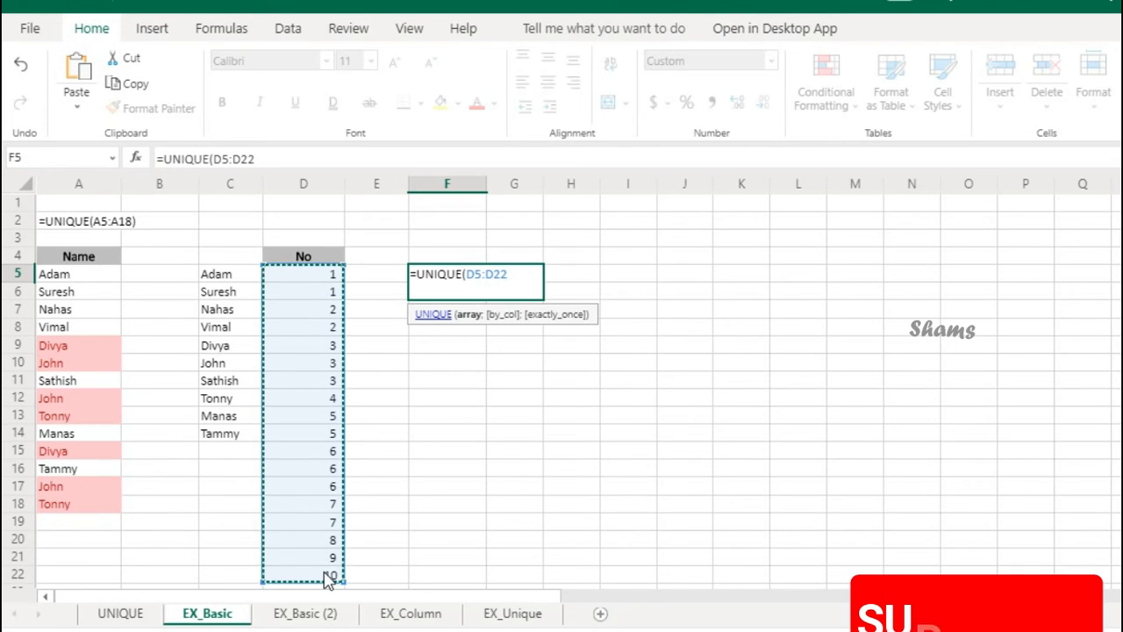
key("Return")
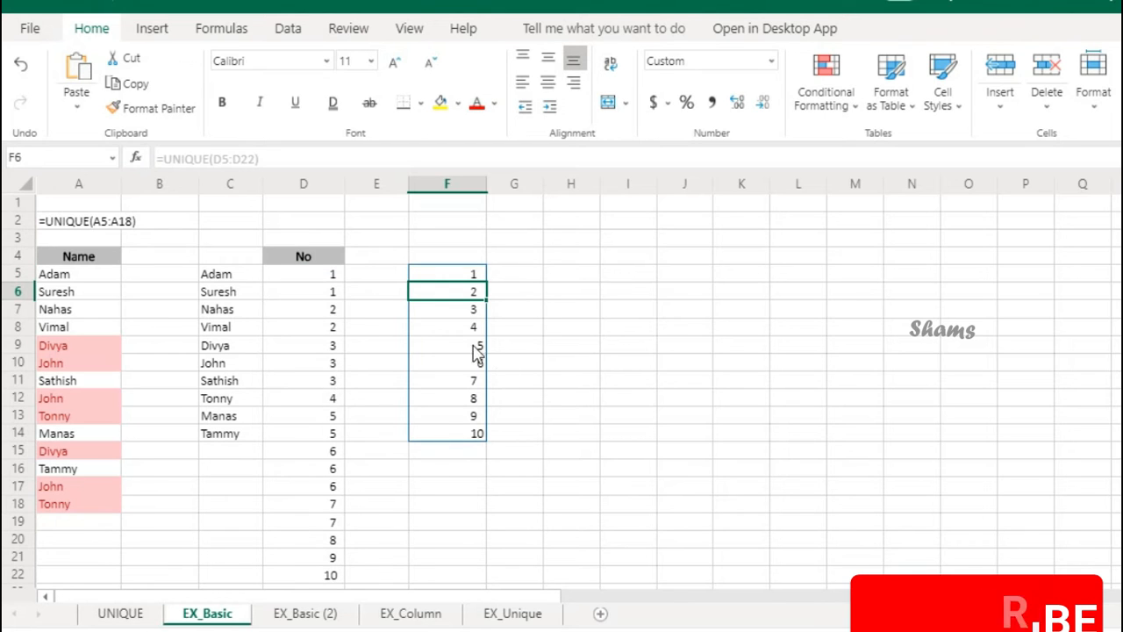
left_click(478, 347)
left_click_drag(474, 276, 477, 436)
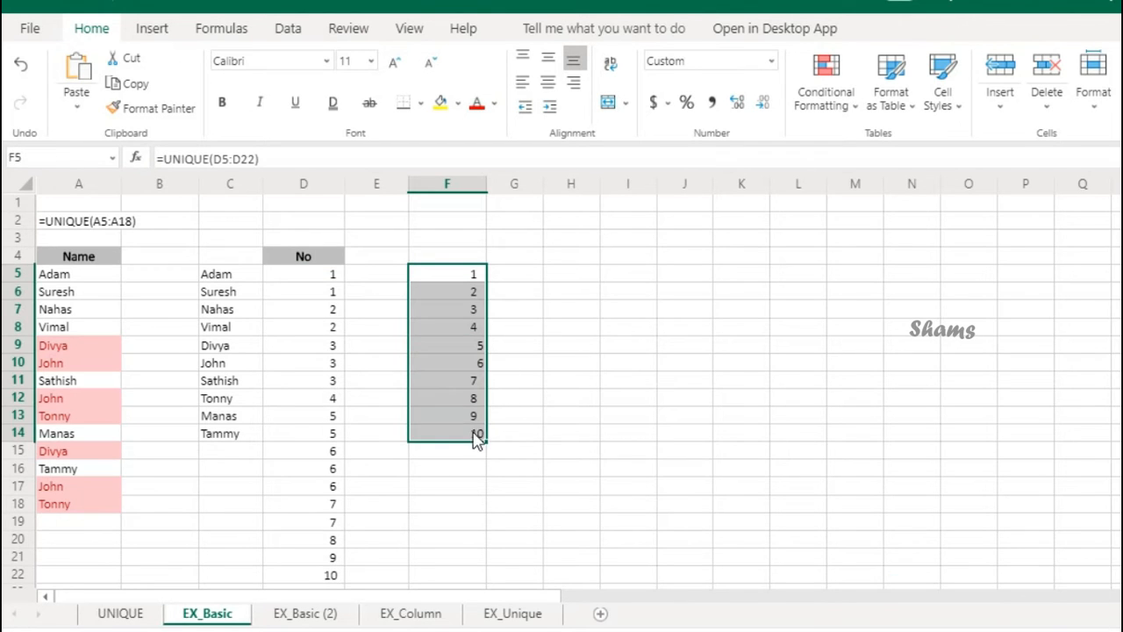
left_click(478, 351)
left_click_drag(469, 275, 447, 444)
- On the EX_Basic (2) sheet, clear the UNIQUE formula from D3 and check the repeated name and region rows in the source table
left_click(304, 614)
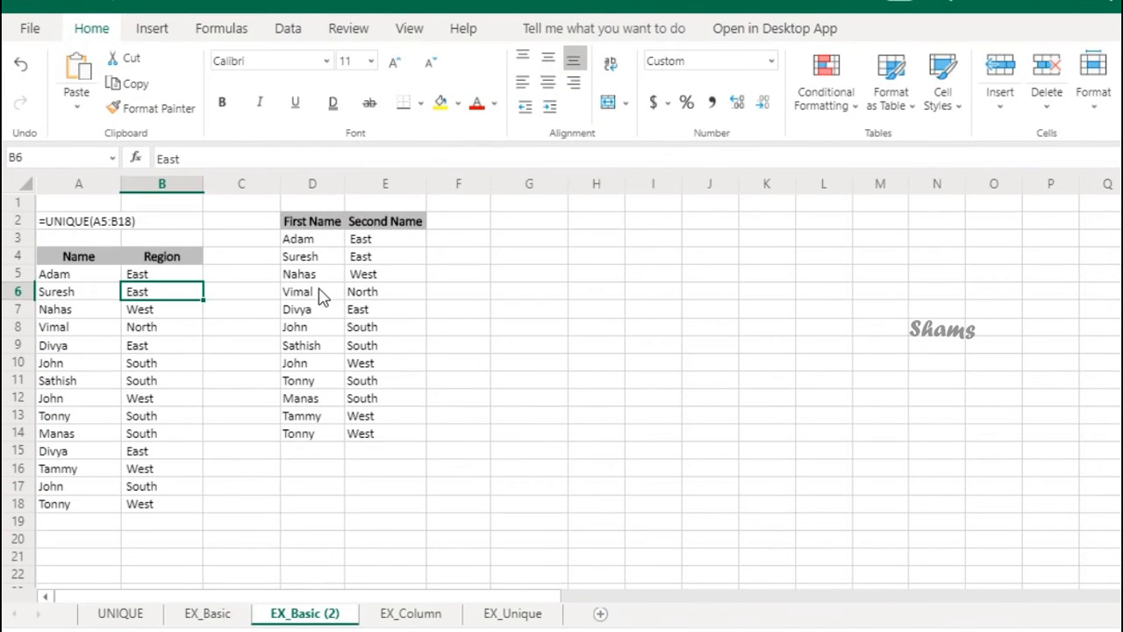
left_click(319, 240)
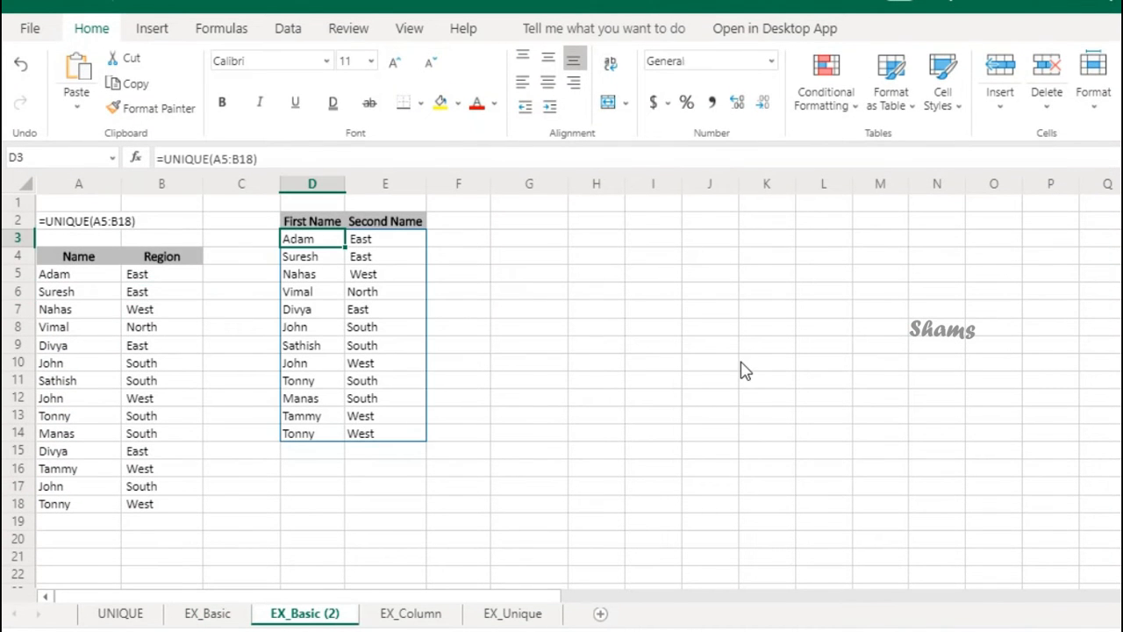
key("Delete")
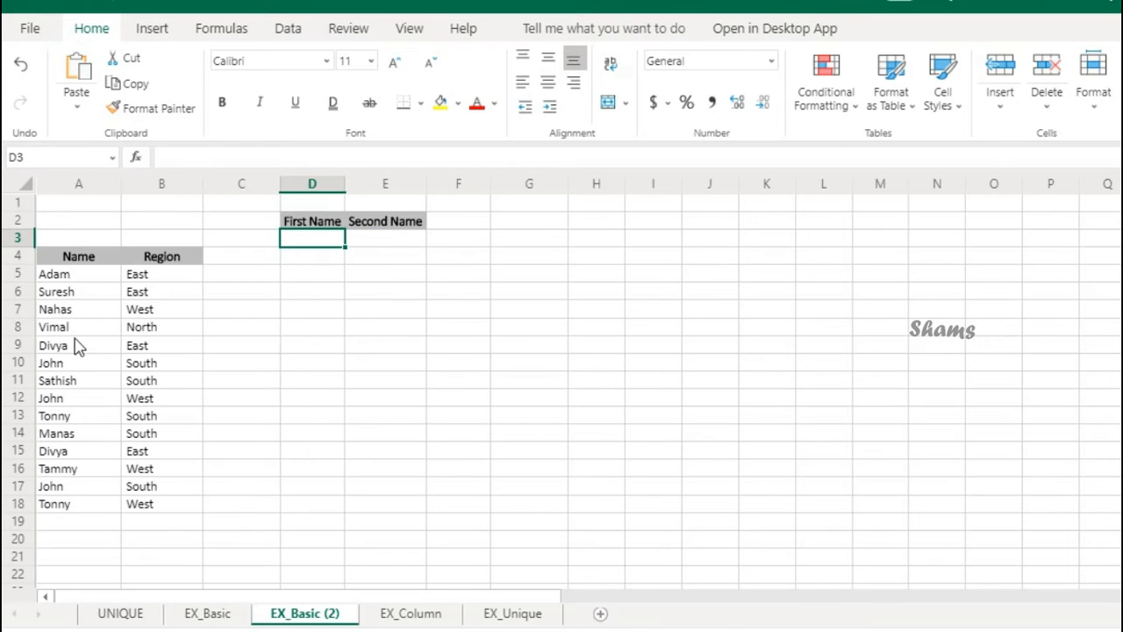
left_click(65, 279)
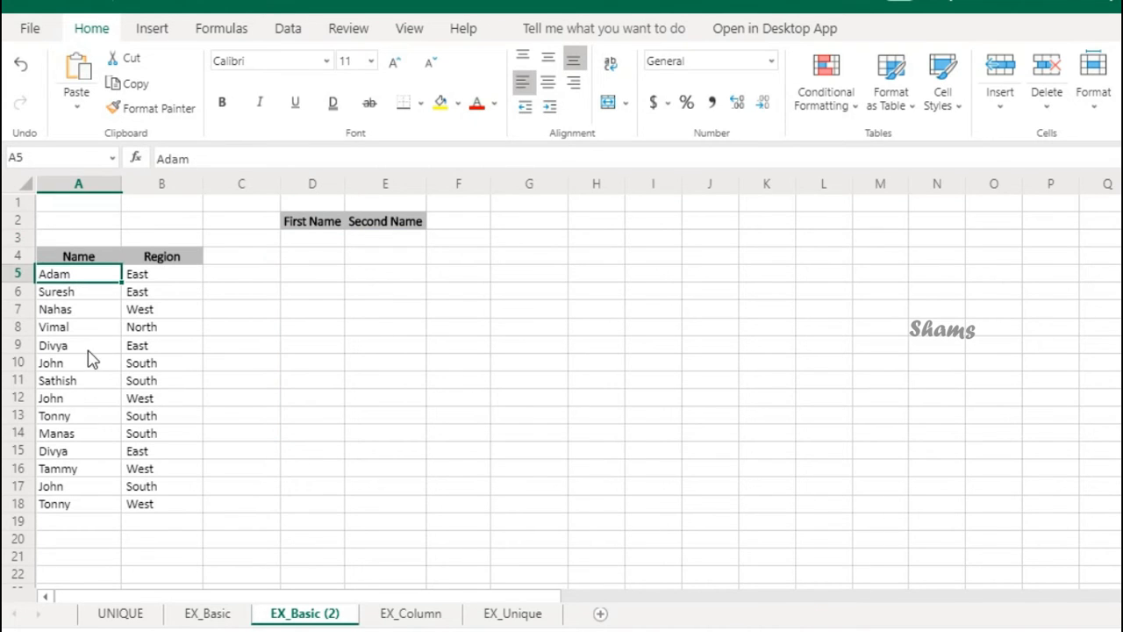
left_click_drag(87, 346, 149, 349)
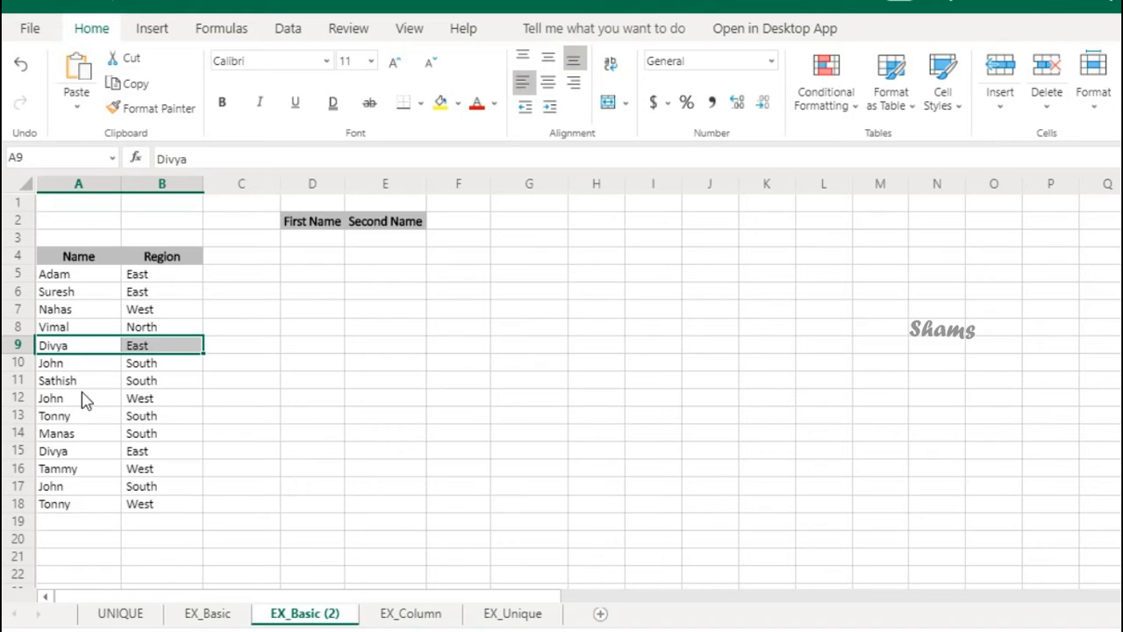
left_click_drag(76, 365, 132, 368)
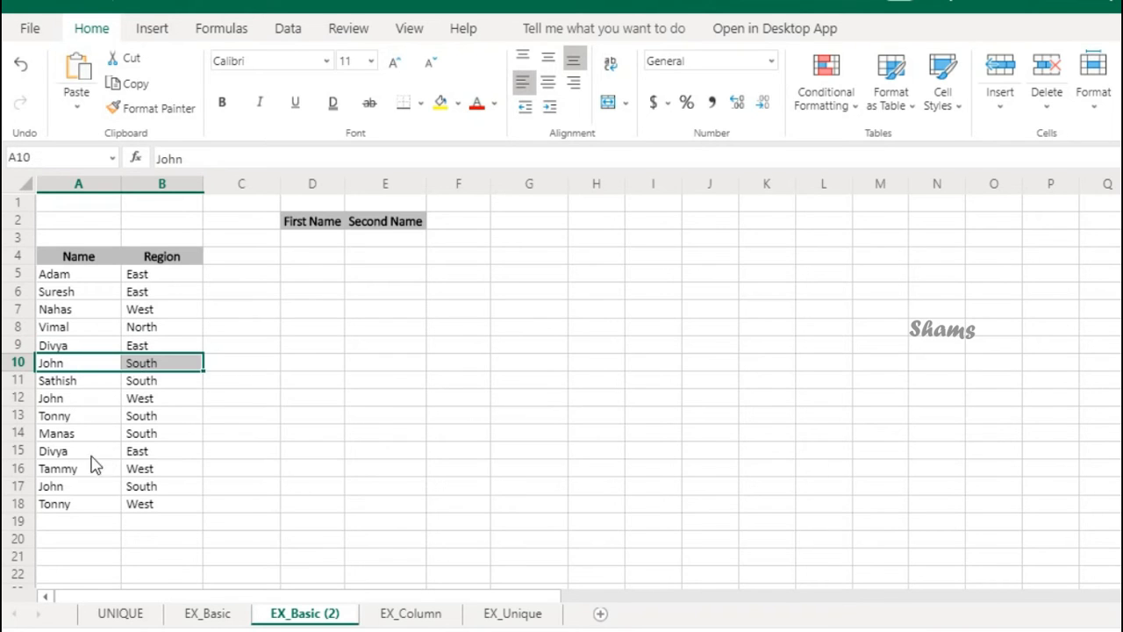
left_click_drag(92, 488, 149, 496)
left_click_drag(98, 456, 149, 456)
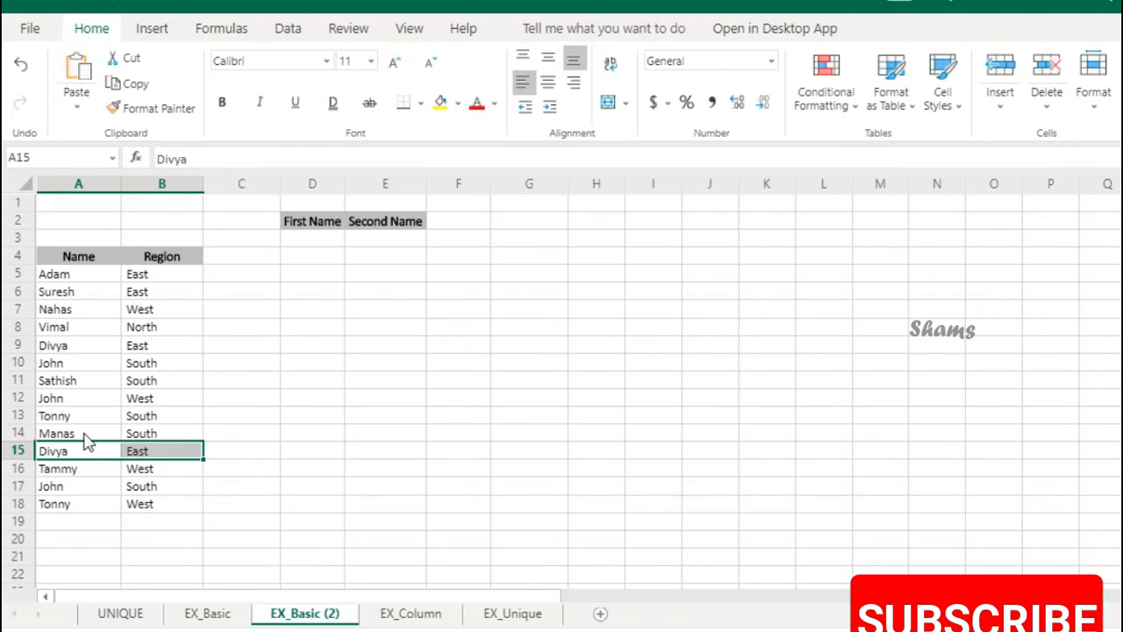
- Enter =UNIQUE(A5:B18) in D3 to list the distinct combinations of name and region
left_click(320, 240)
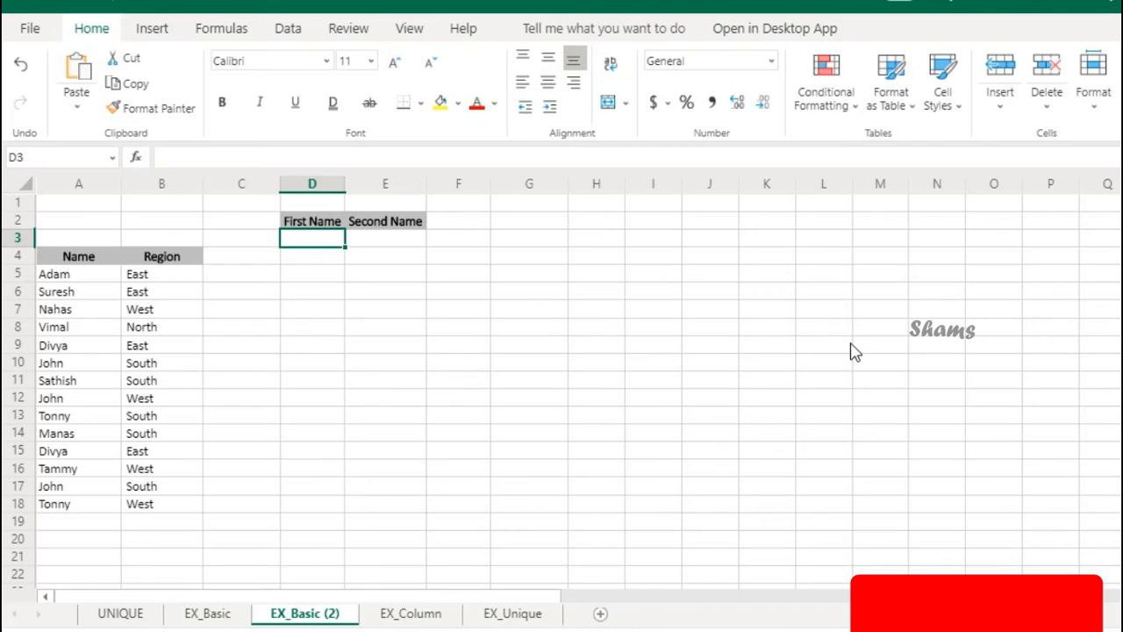
type("=")
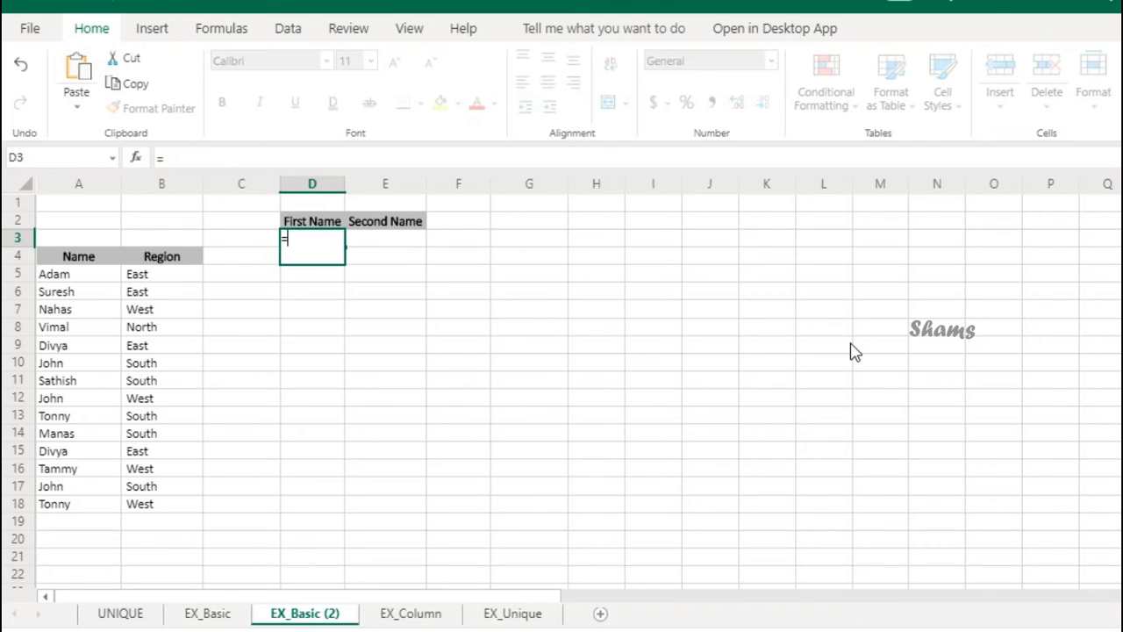
type("uni")
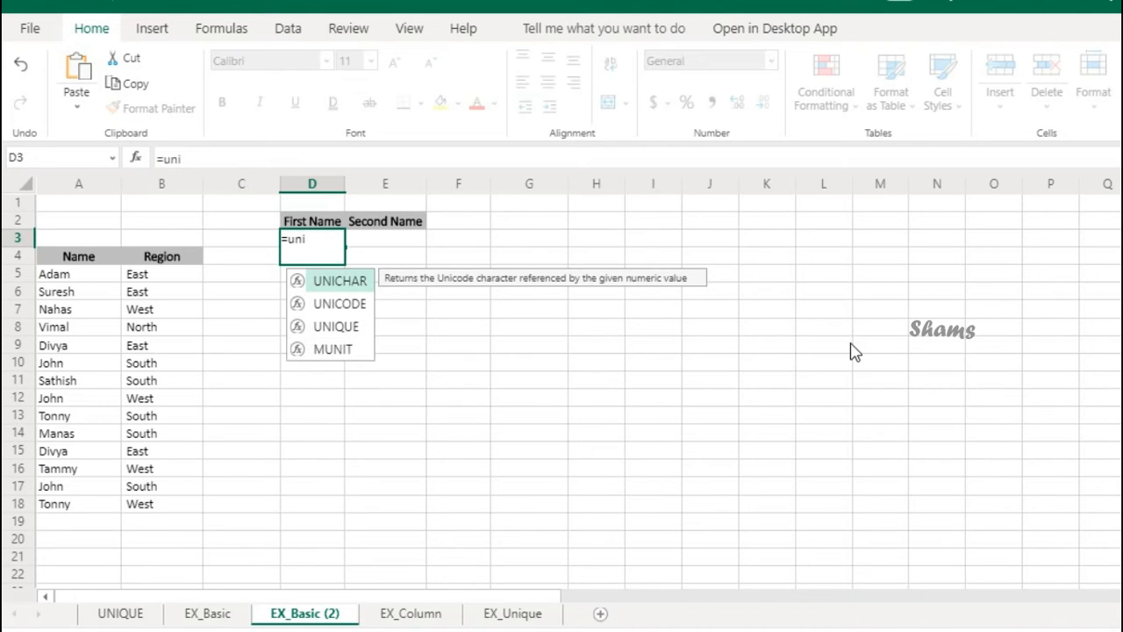
key("Down")
key("Down")
key("Tab")
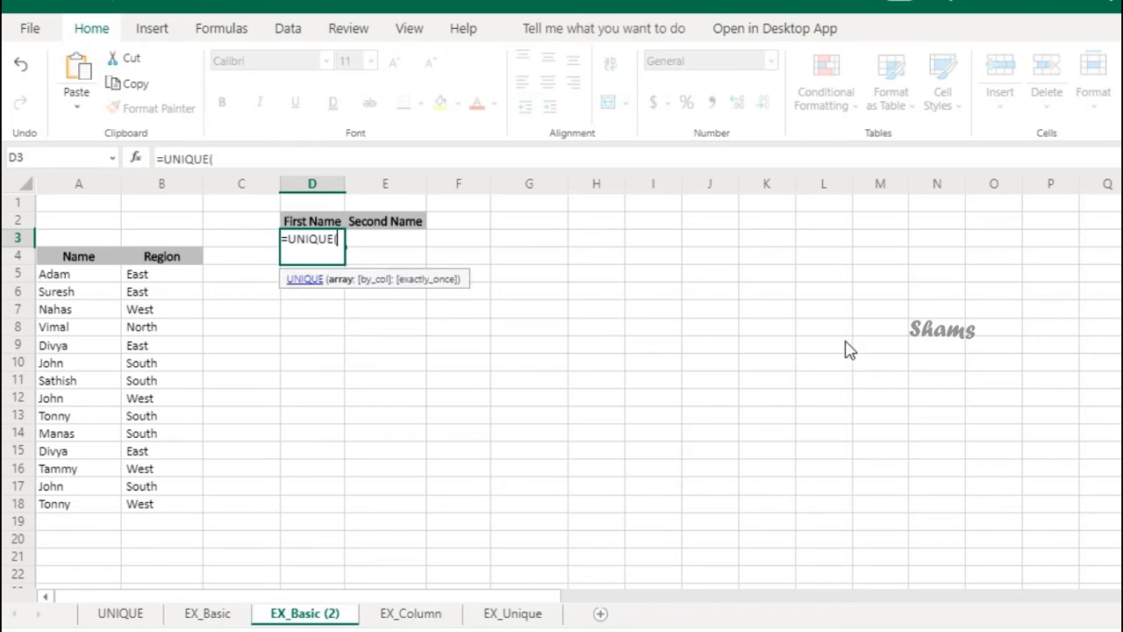
left_click_drag(88, 276, 129, 512)
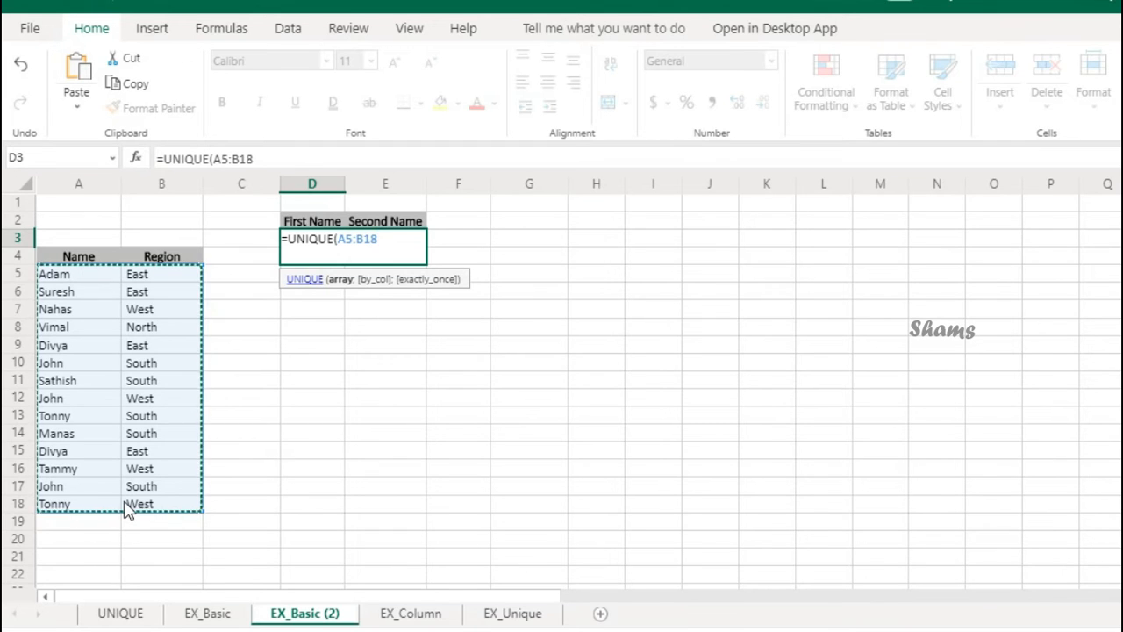
type(")")
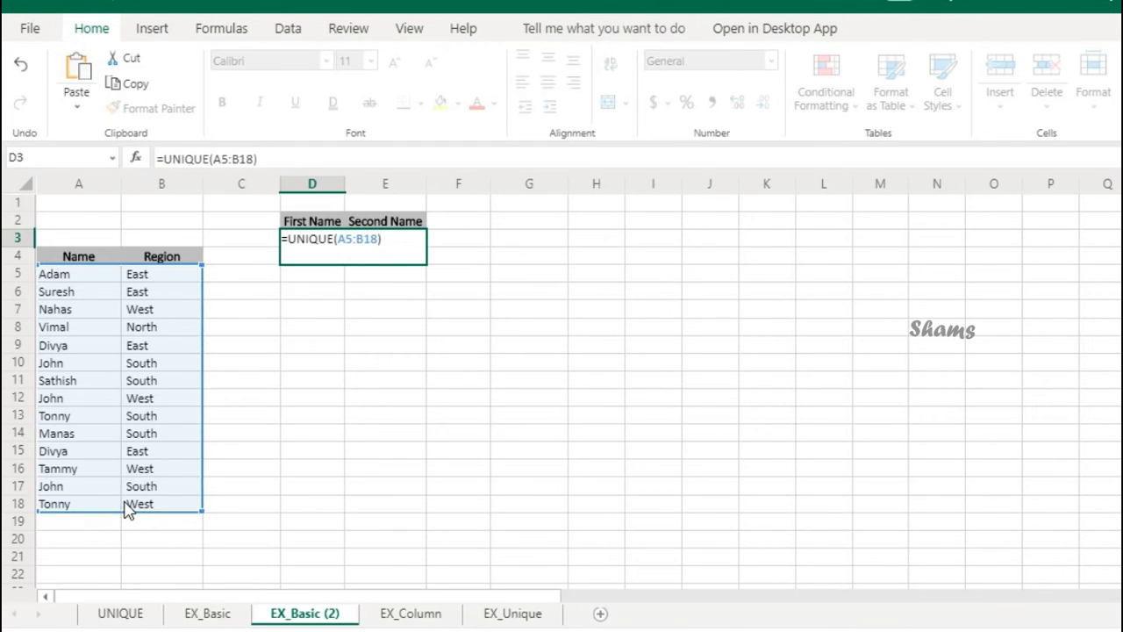
key("Return")
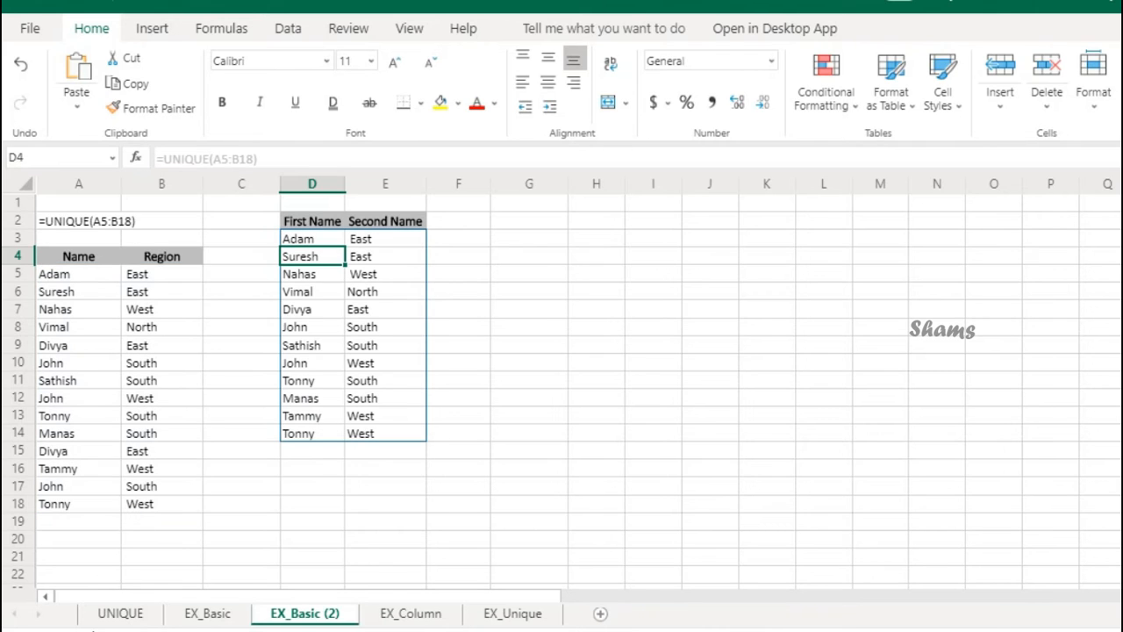
- Compare the extracted name and region pairs in columns D and E with the source rows, checking the names that occur more than once
left_click_drag(317, 244, 314, 445)
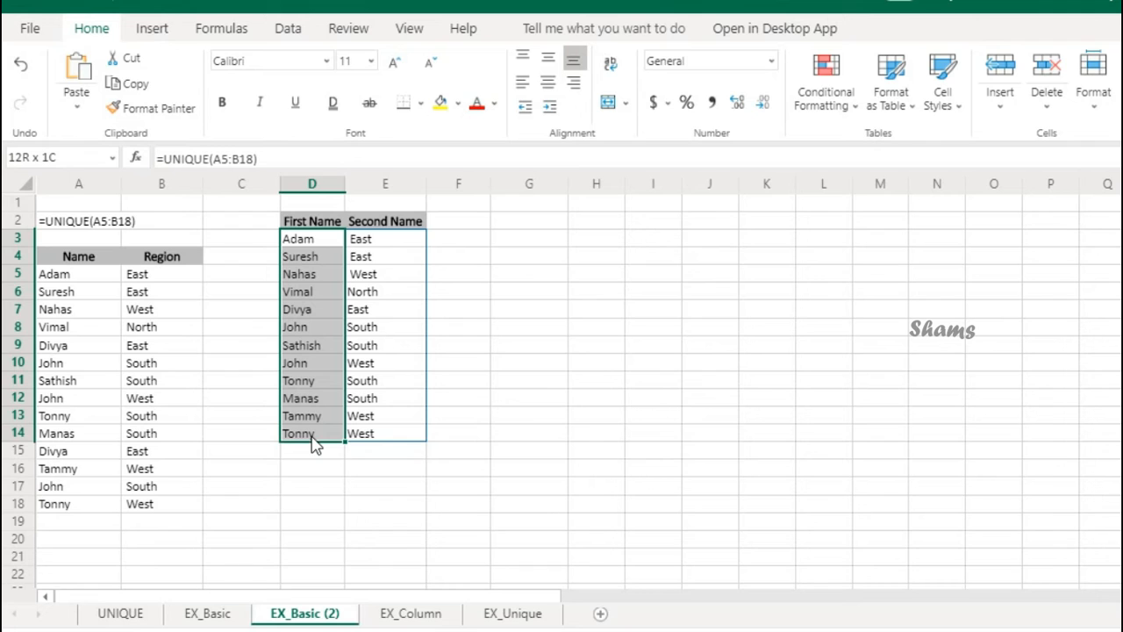
left_click_drag(54, 275, 74, 518)
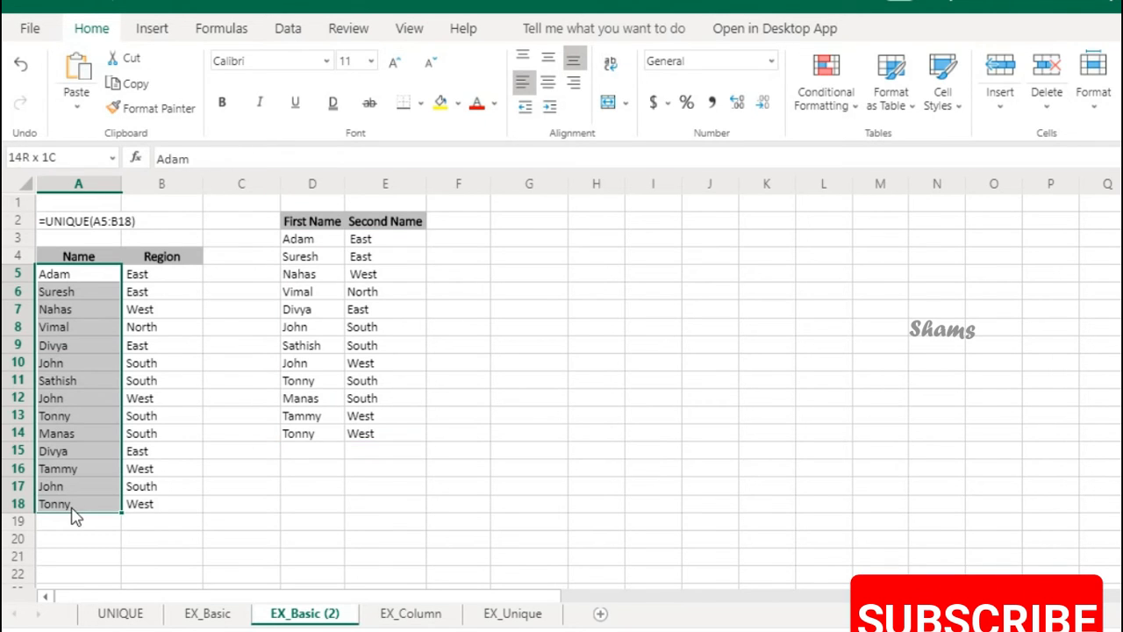
left_click(80, 431)
left_click_drag(55, 346, 141, 362)
left_click(389, 279)
left_click(325, 363)
left_click(389, 363)
left_click(325, 365)
left_click(390, 369)
left_click(316, 370)
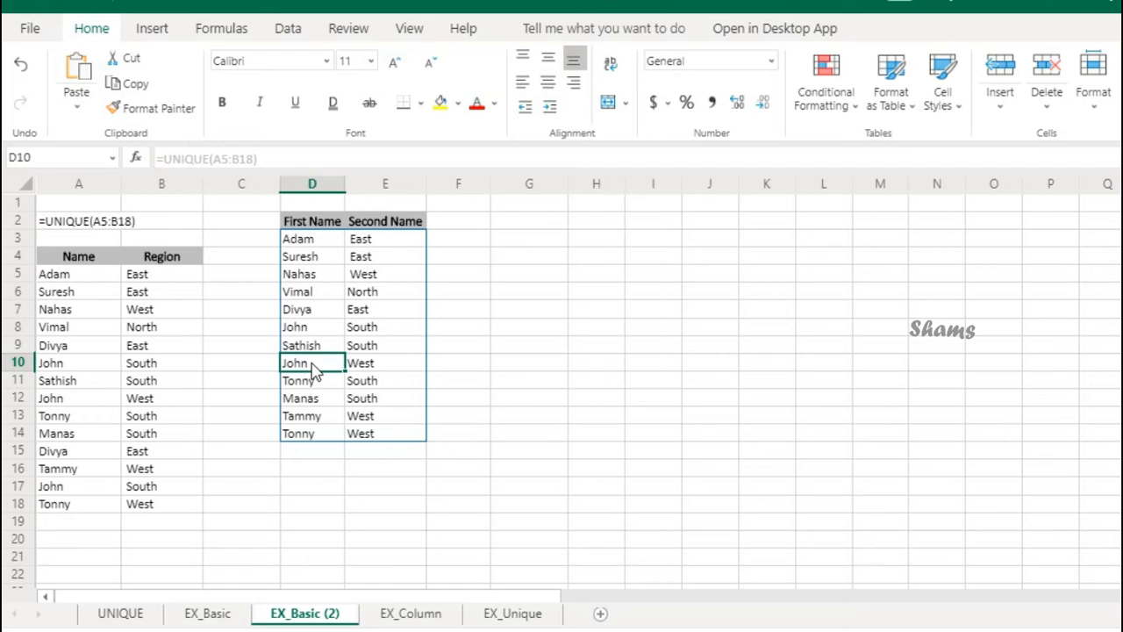
left_click(375, 366)
left_click(309, 372)
left_click(367, 373)
- On the EX_Column sheet, clear the UNIQUE formula from B8 and examine the name and region pairs arranged across rows 3 and 4
left_click(395, 614)
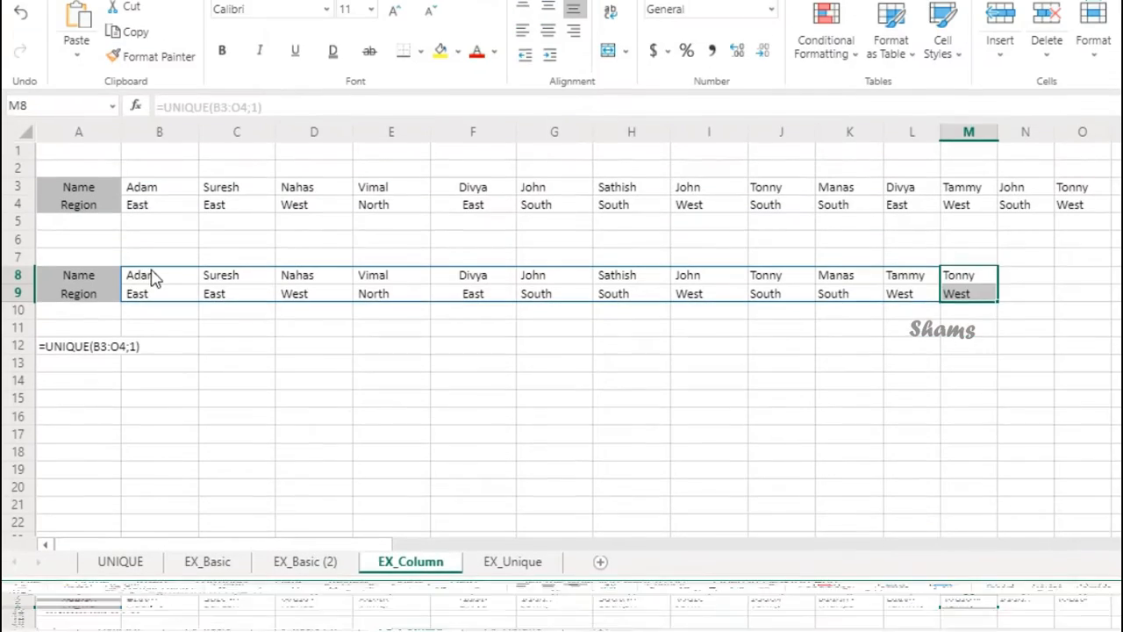
left_click(156, 326)
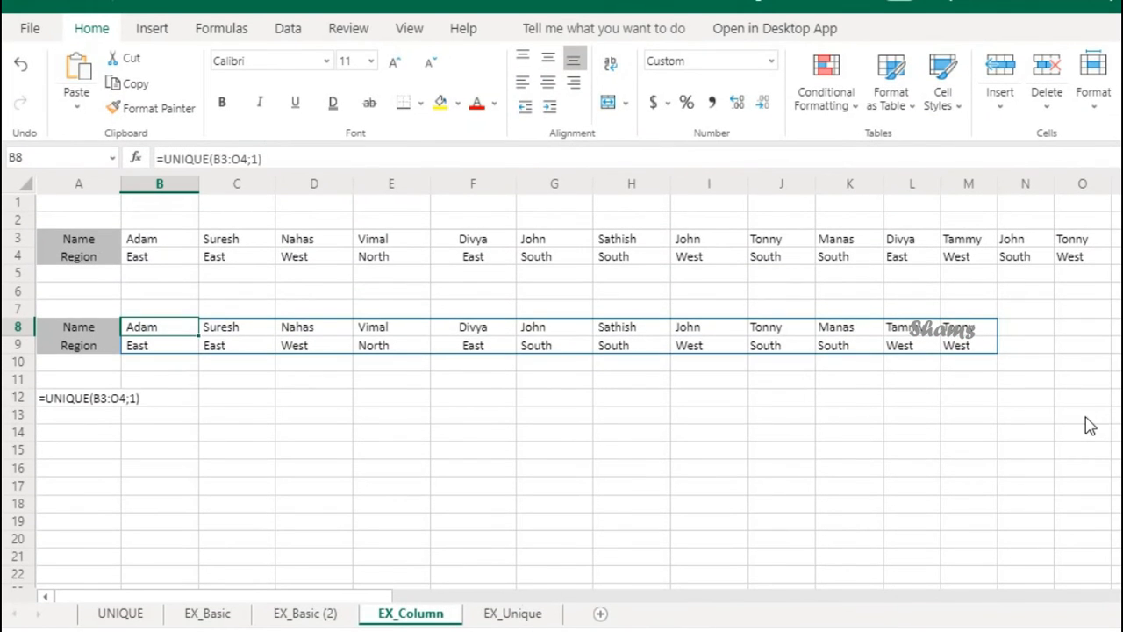
key("Delete")
left_click_drag(151, 243, 158, 263)
left_click_drag(290, 241, 240, 258)
left_click(243, 243)
mouse_move(179, 245)
left_mouse_down()
mouse_move(180, 268)
mouse_move(177, 260)
left_mouse_up()
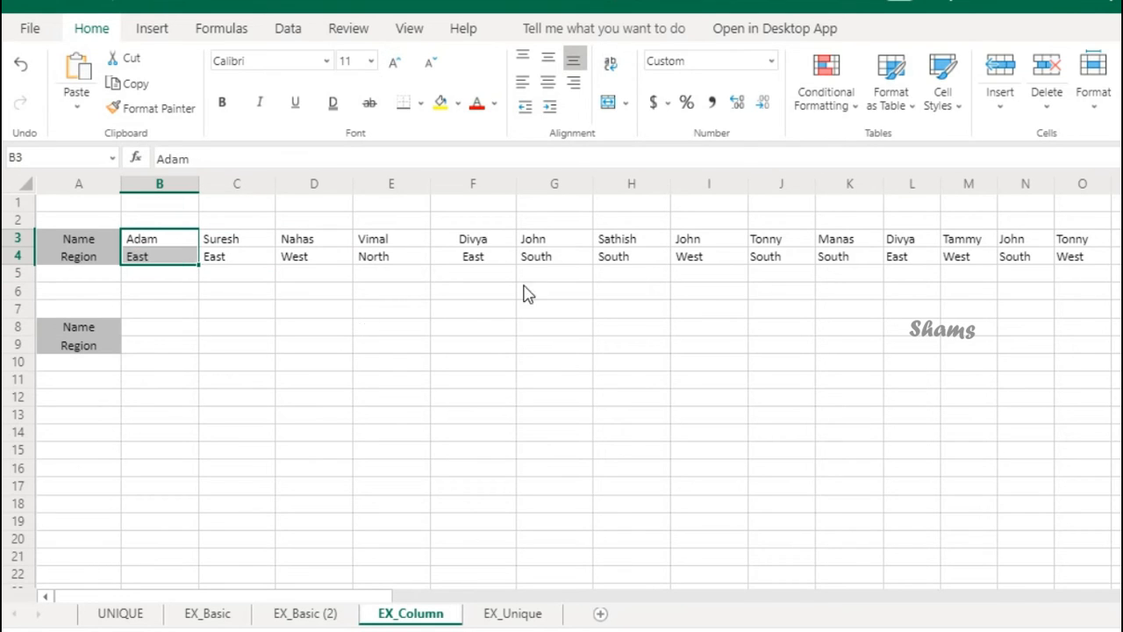
- Enter =UNIQUE(B3:O4;1) in B8 to extract the distinct name and region pairs by column
left_click(505, 243)
left_click_drag(504, 261, 555, 269)
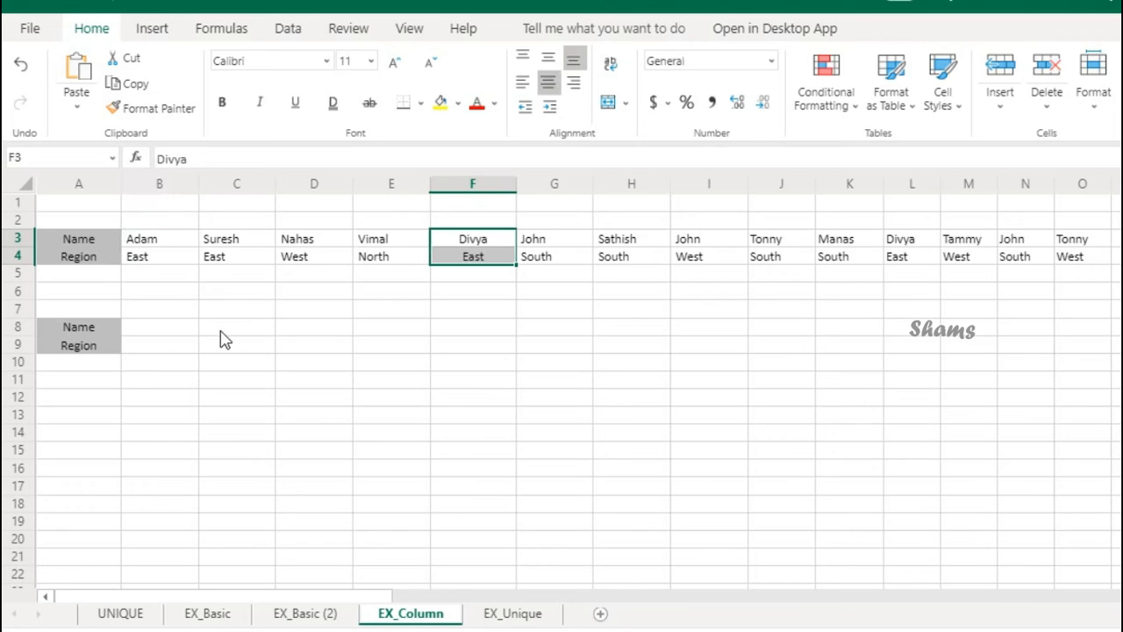
left_click(128, 331)
type("=")
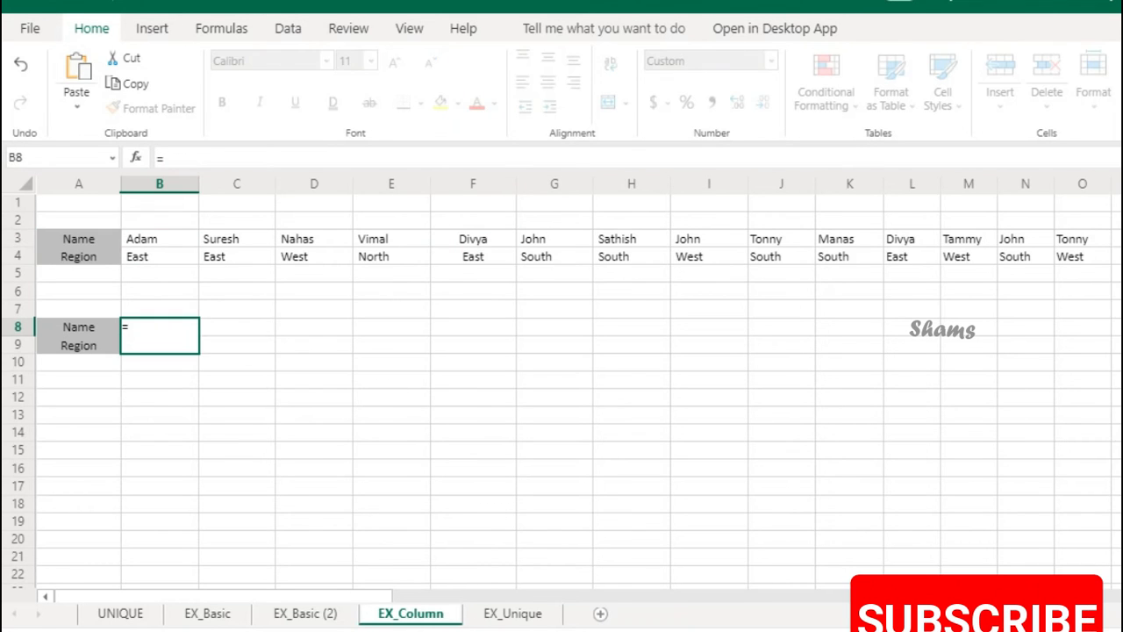
type("uni")
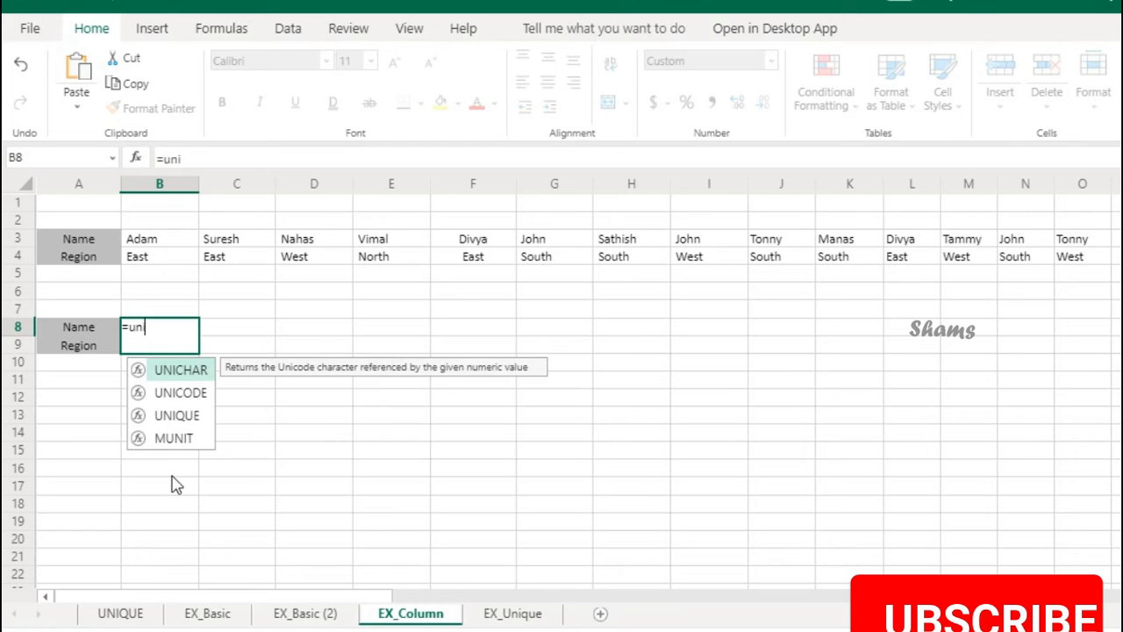
double_click(188, 417)
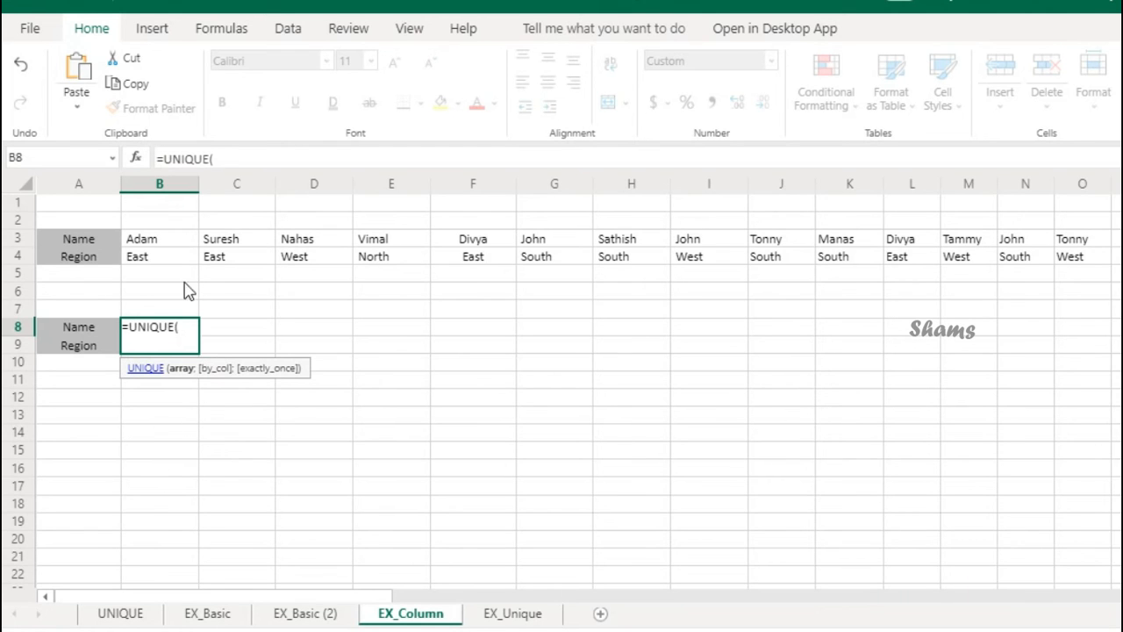
left_click_drag(179, 240, 1078, 260)
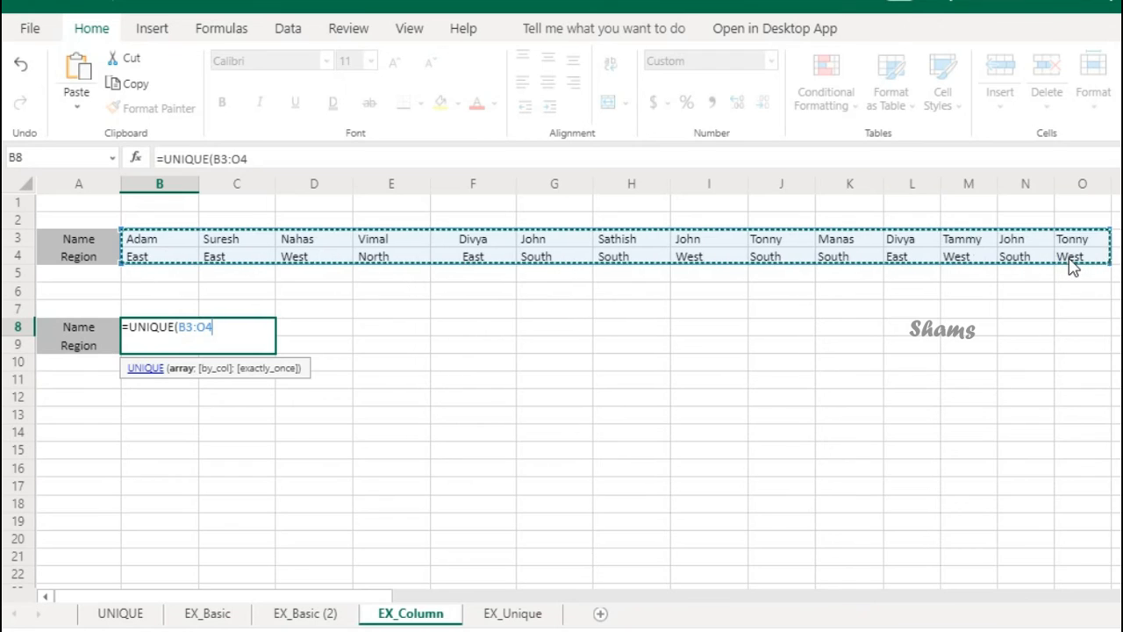
type(";")
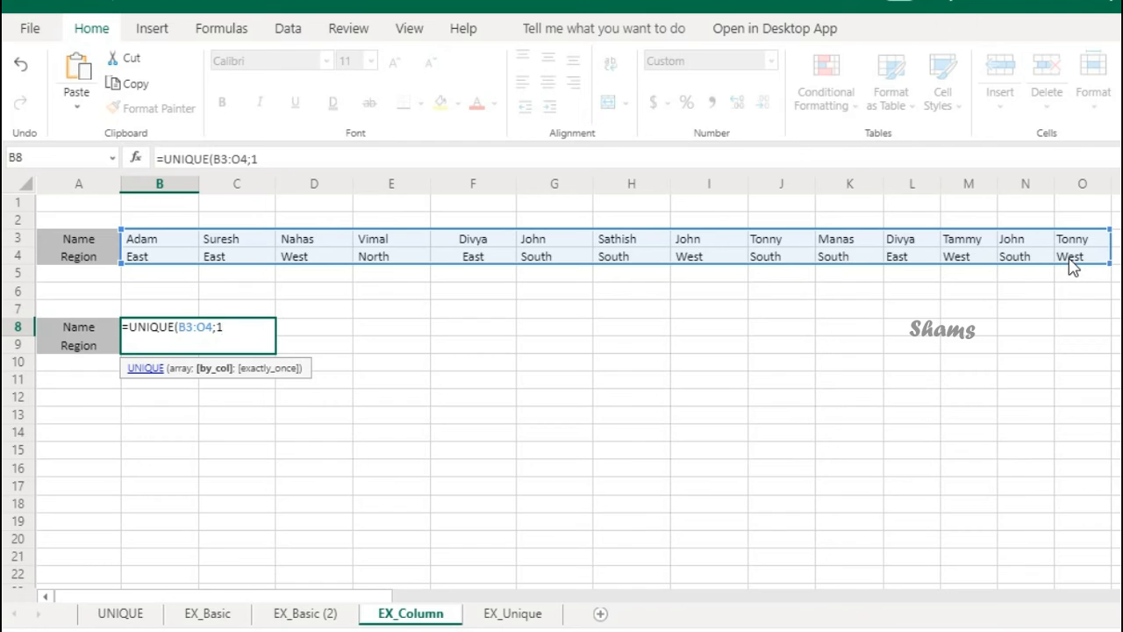
type("1)")
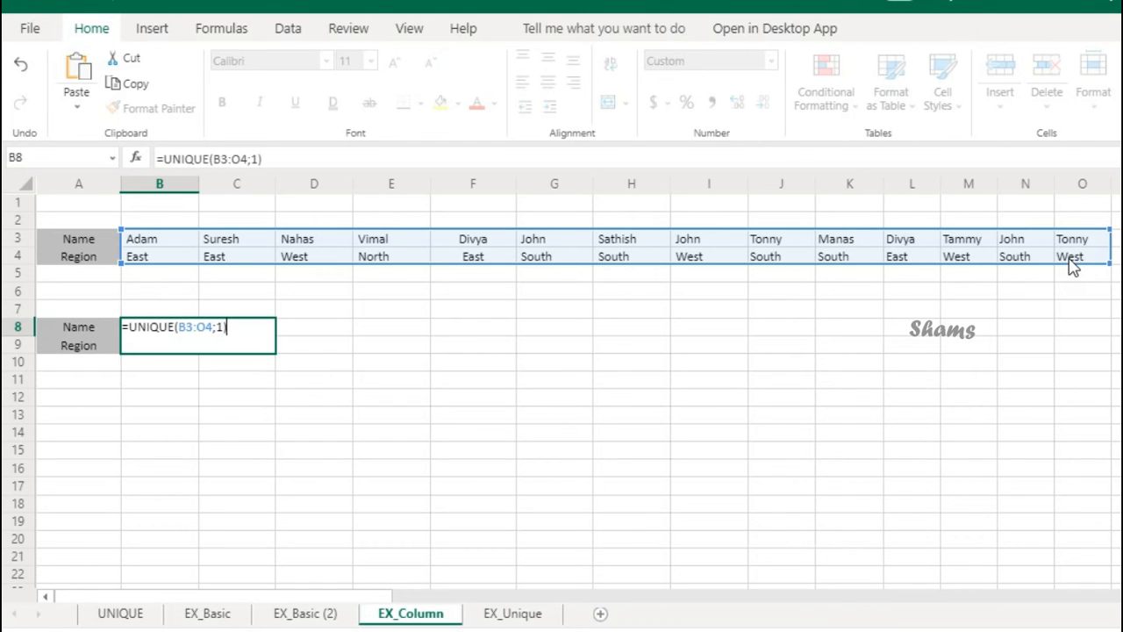
key("Return")
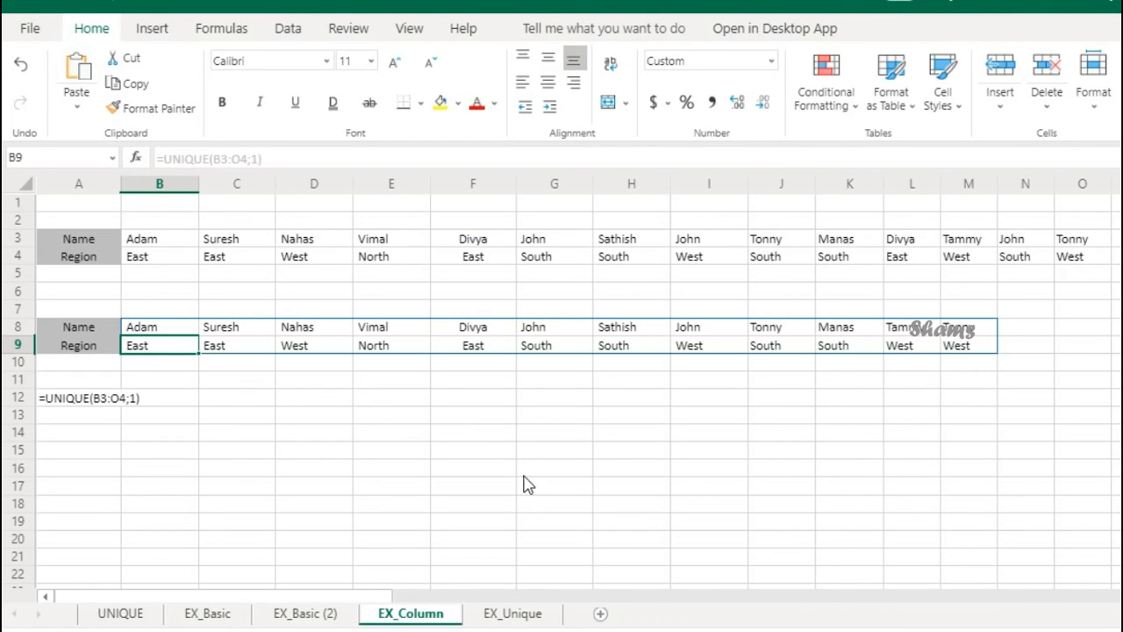
- Compare the extracted pairs in rows 8 and 9 with the source pairs in rows 3 and 4, checking the repeated ones
left_click(158, 333)
left_click_drag(158, 334, 160, 346)
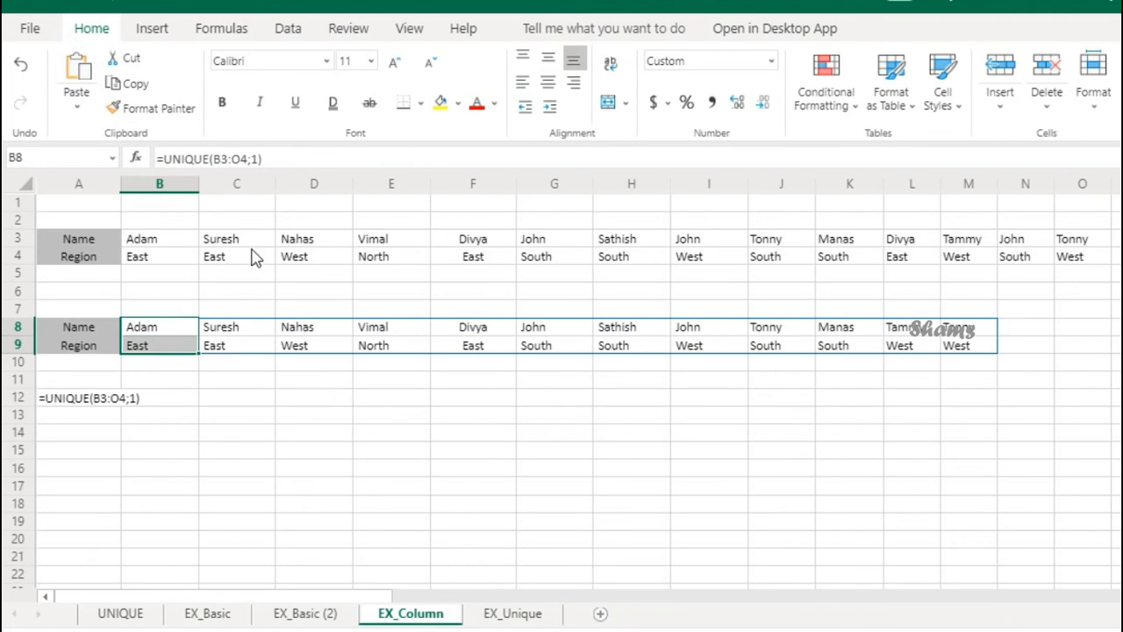
left_click_drag(483, 243, 479, 256)
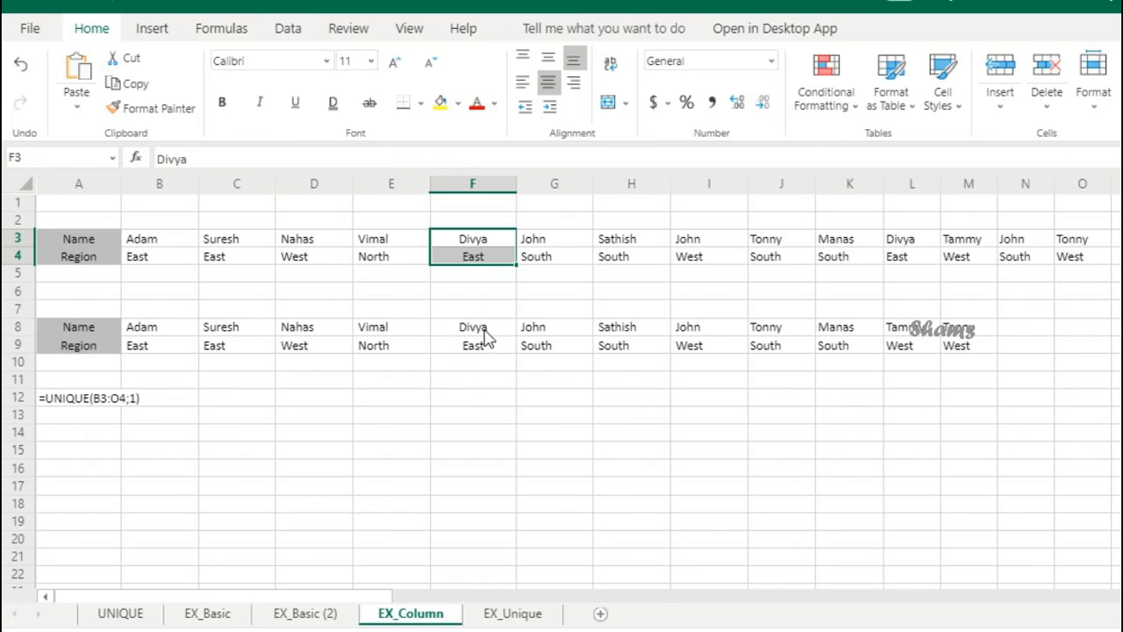
left_click_drag(485, 330, 488, 351)
left_click_drag(544, 328, 546, 348)
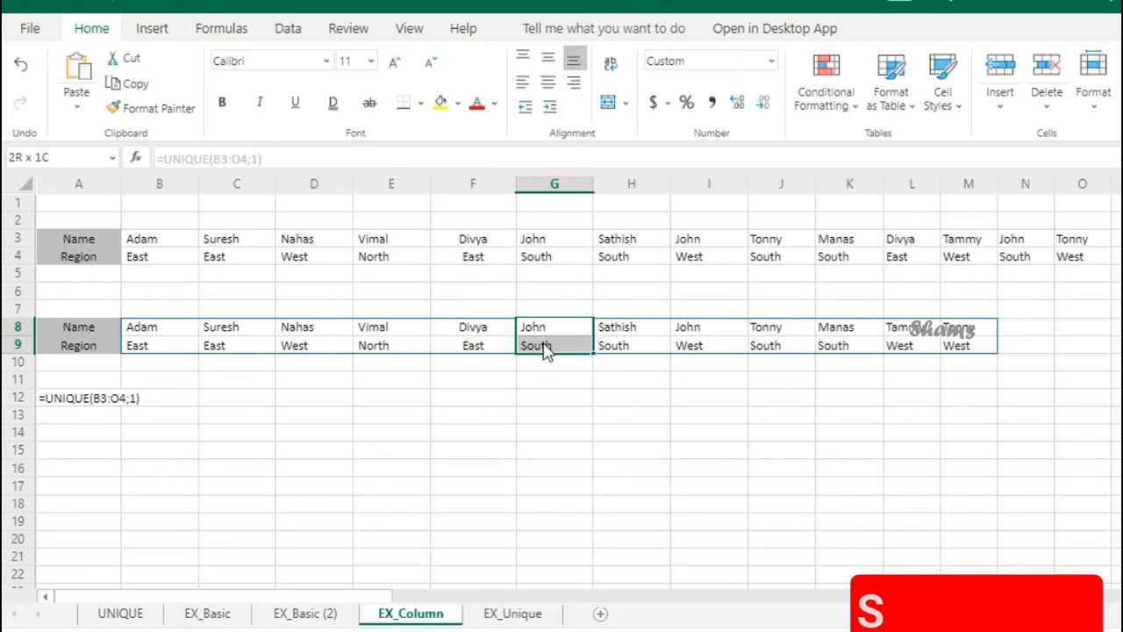
left_click_drag(1027, 240, 1074, 279)
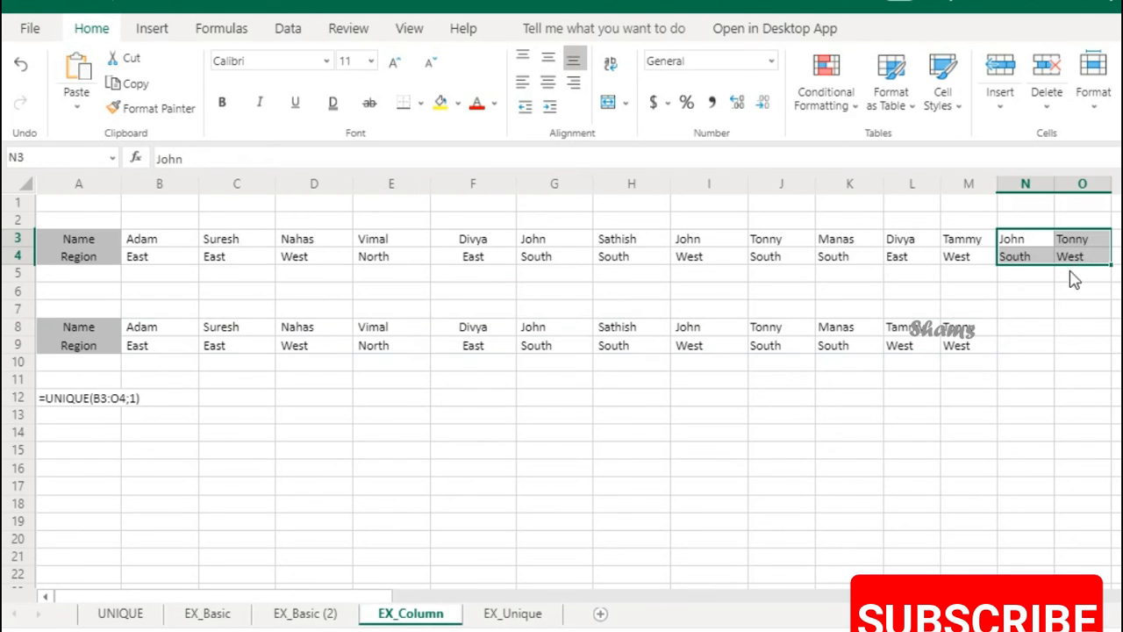
left_click(1027, 328)
left_click_drag(1025, 240, 1074, 279)
left_click(1022, 329)
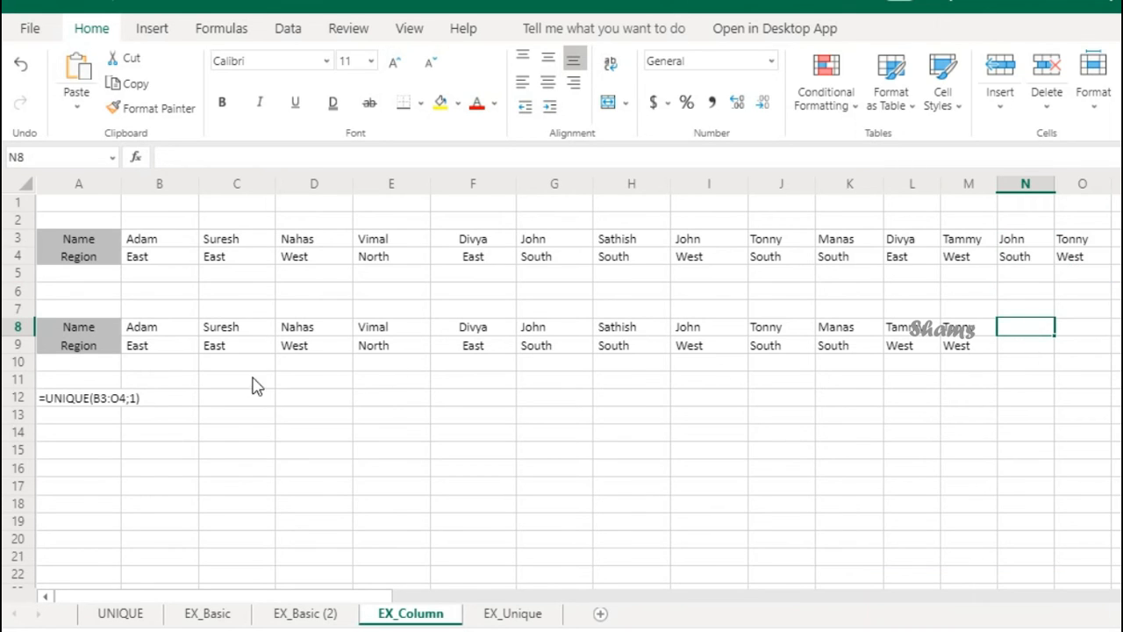
left_click(171, 342)
left_click(281, 340)
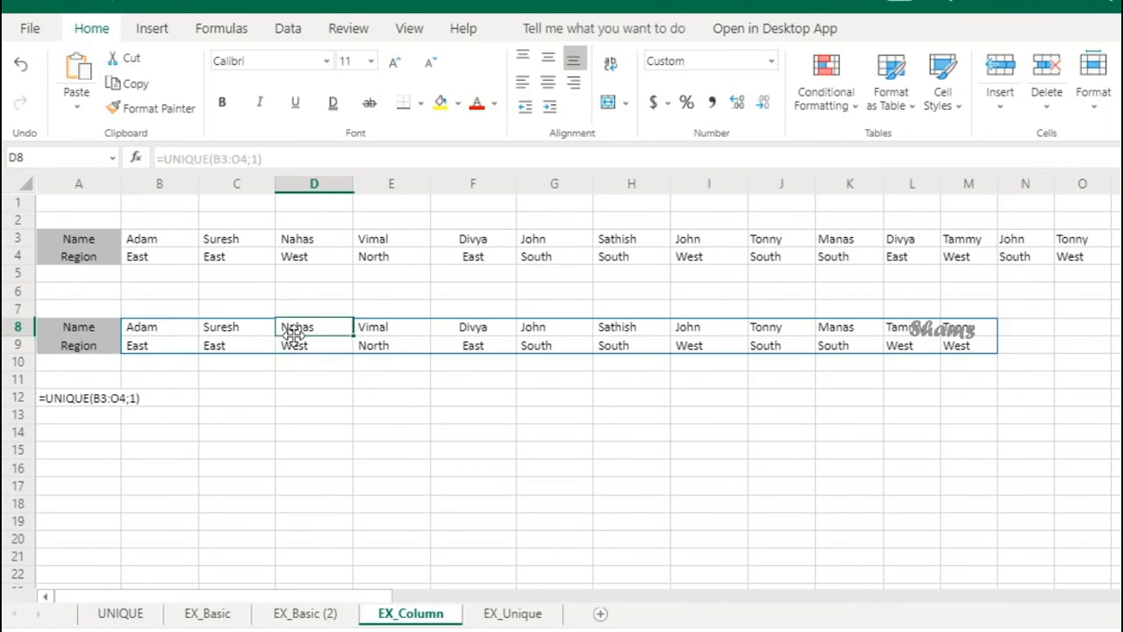
left_click(571, 350)
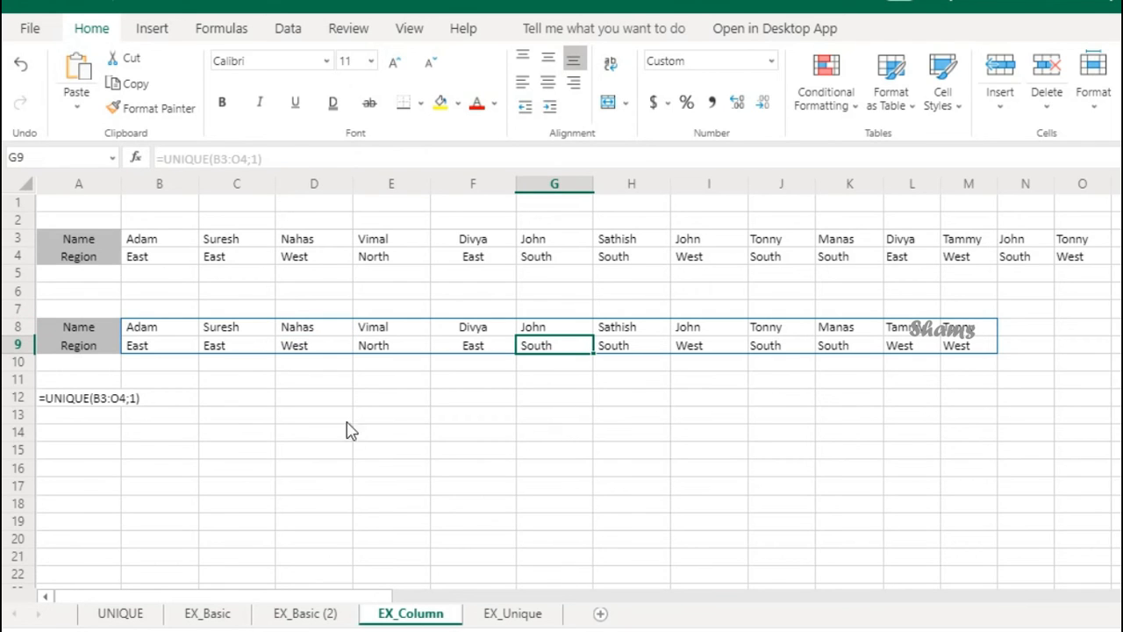
left_click_drag(154, 331, 965, 349)
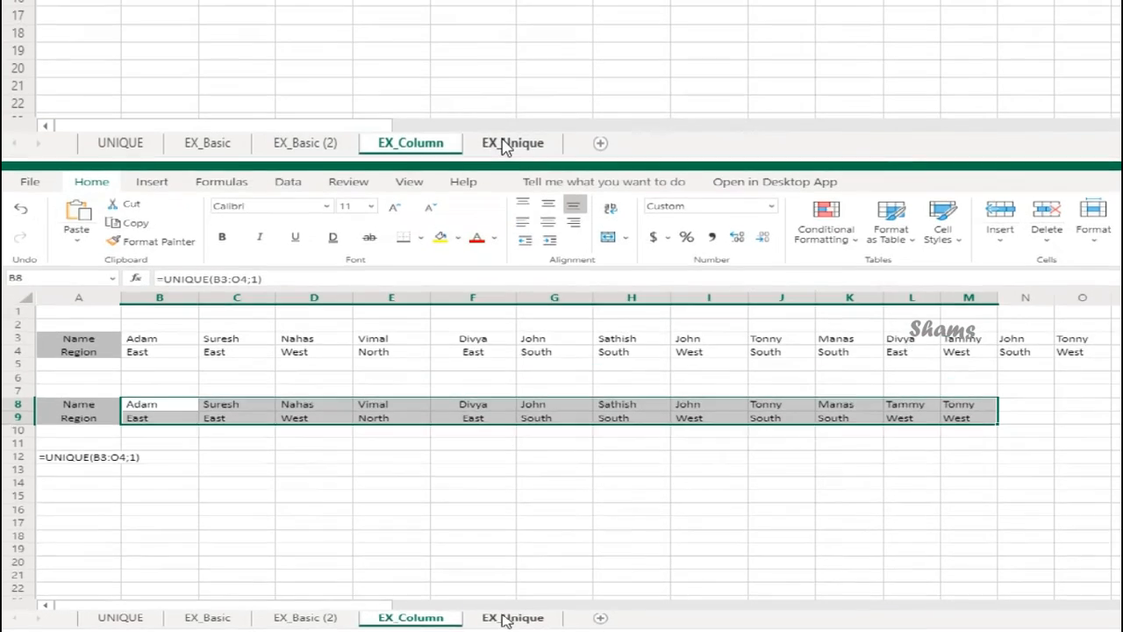
- On the EX_Unique sheet, enter =UNIQUE(A5:A18;;1) in C5 to list only the names that occur exactly once
left_click(512, 613)
left_click(235, 223)
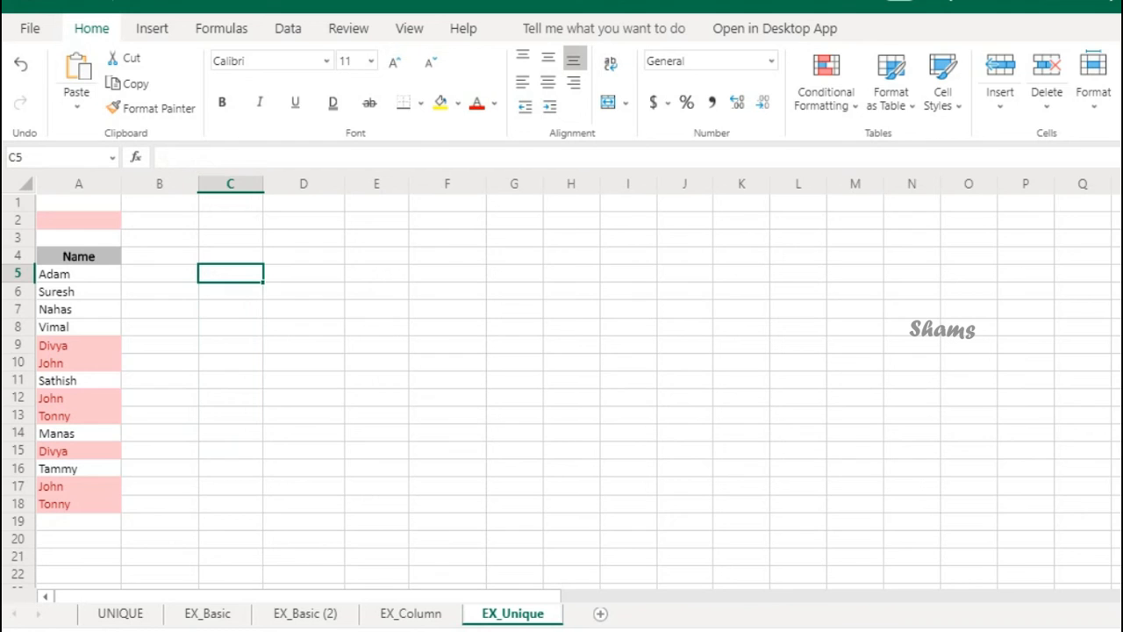
type("=")
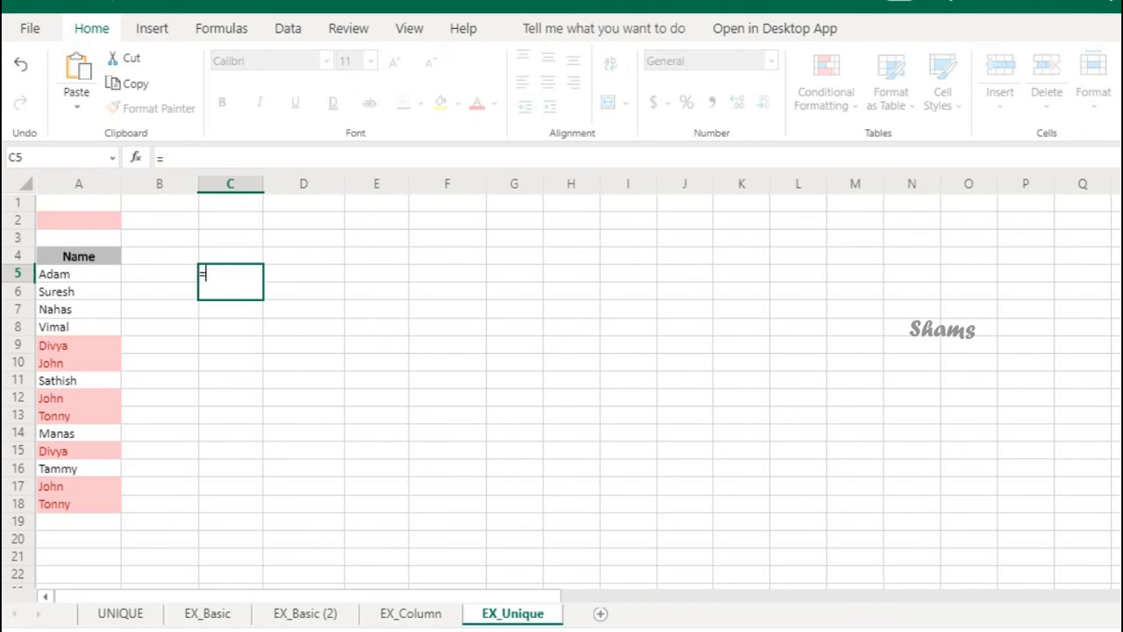
type("uni")
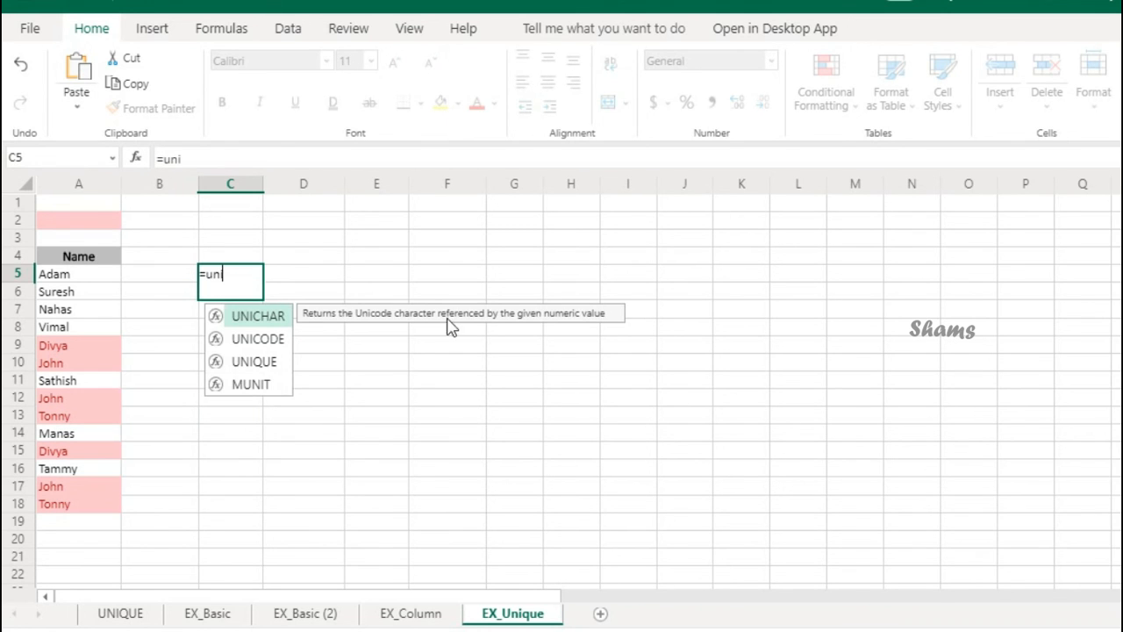
double_click(254, 363)
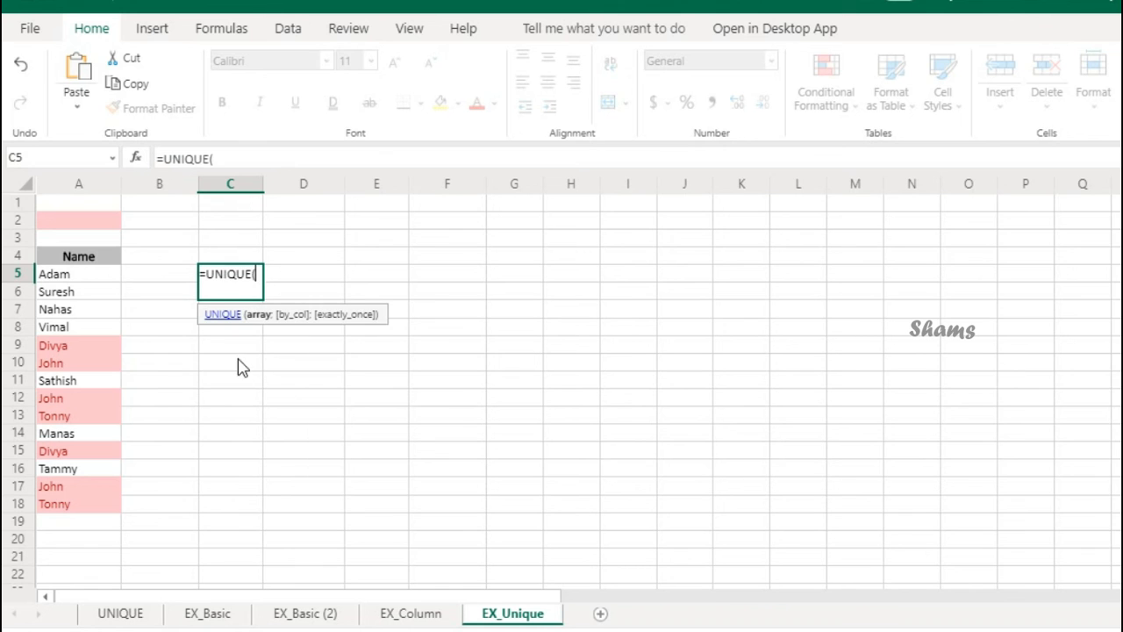
left_click_drag(74, 263, 90, 509)
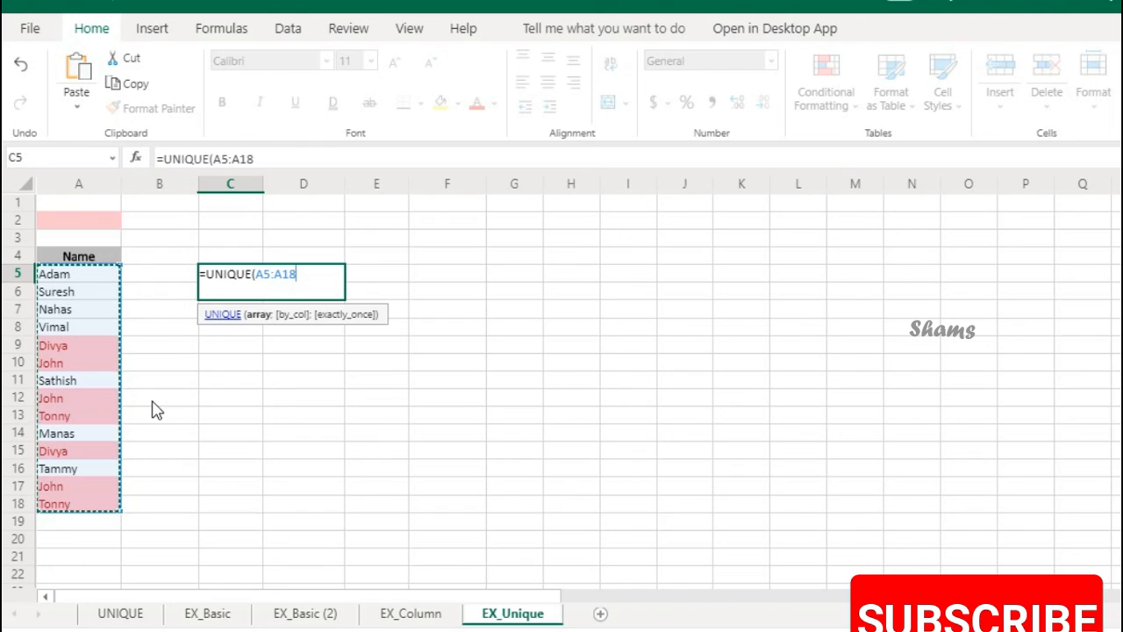
type(";;")
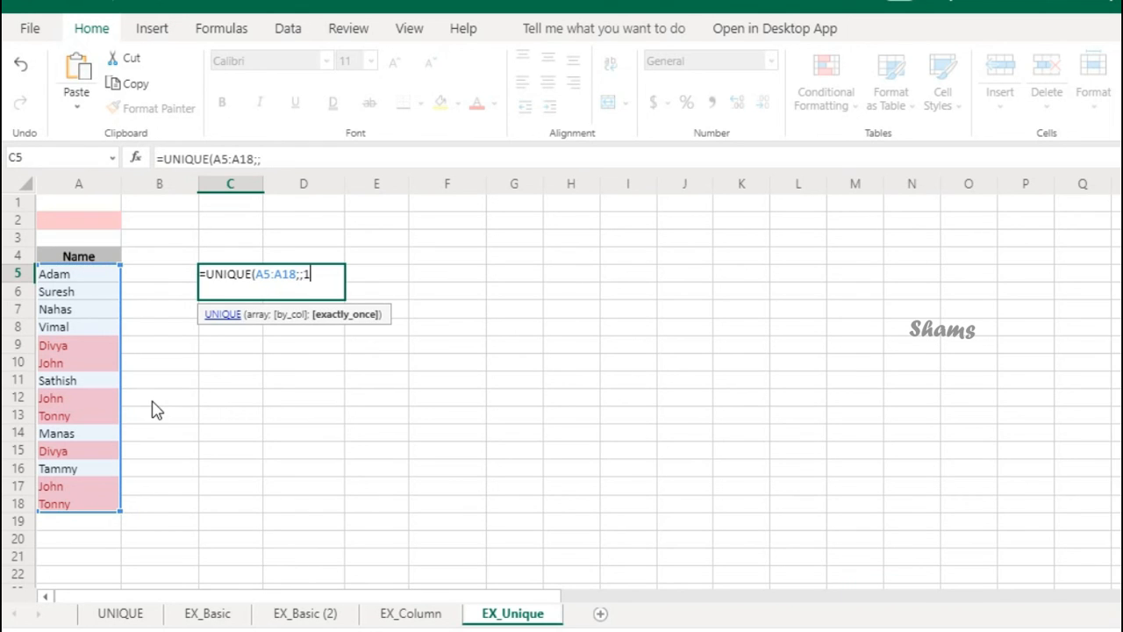
type("1)")
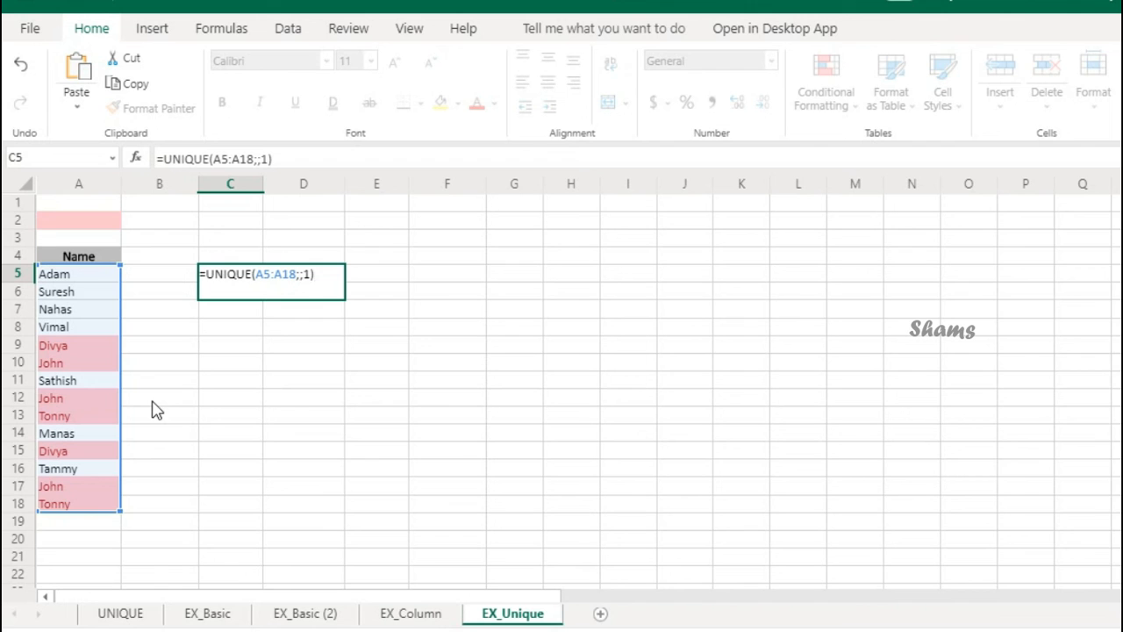
key("Return")
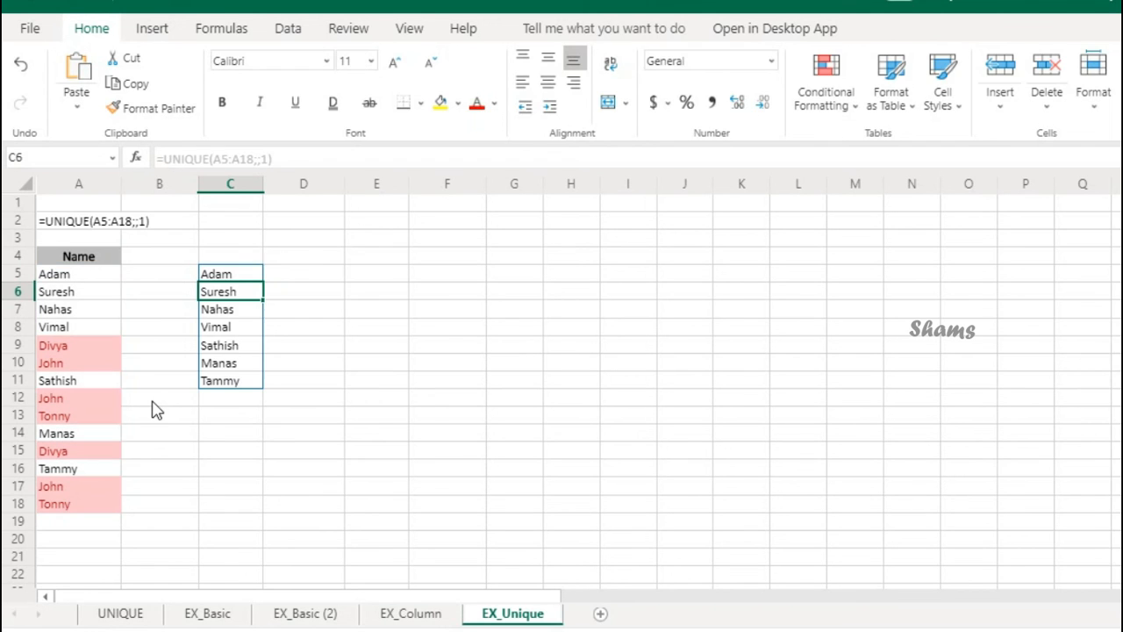
- Compare the extracted names in C5:C11 with the highlighted repeated names in column A and review the formula in C5
left_click_drag(230, 275, 226, 389)
left_click_drag(76, 349, 70, 421)
left_click(75, 449)
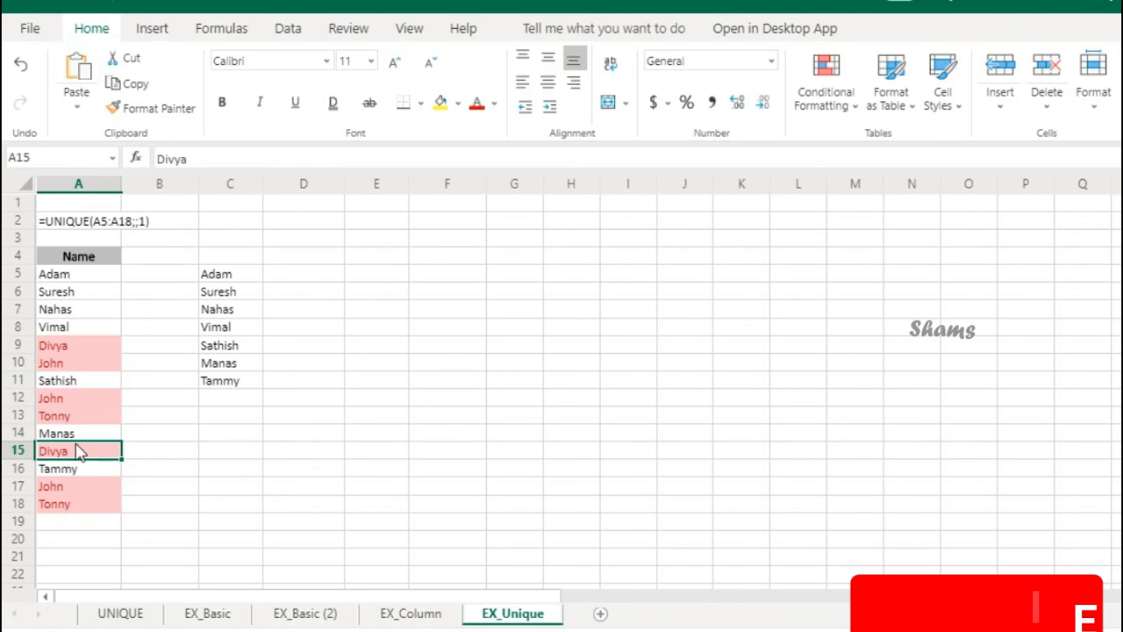
left_click(76, 492)
left_click_drag(76, 506, 80, 509)
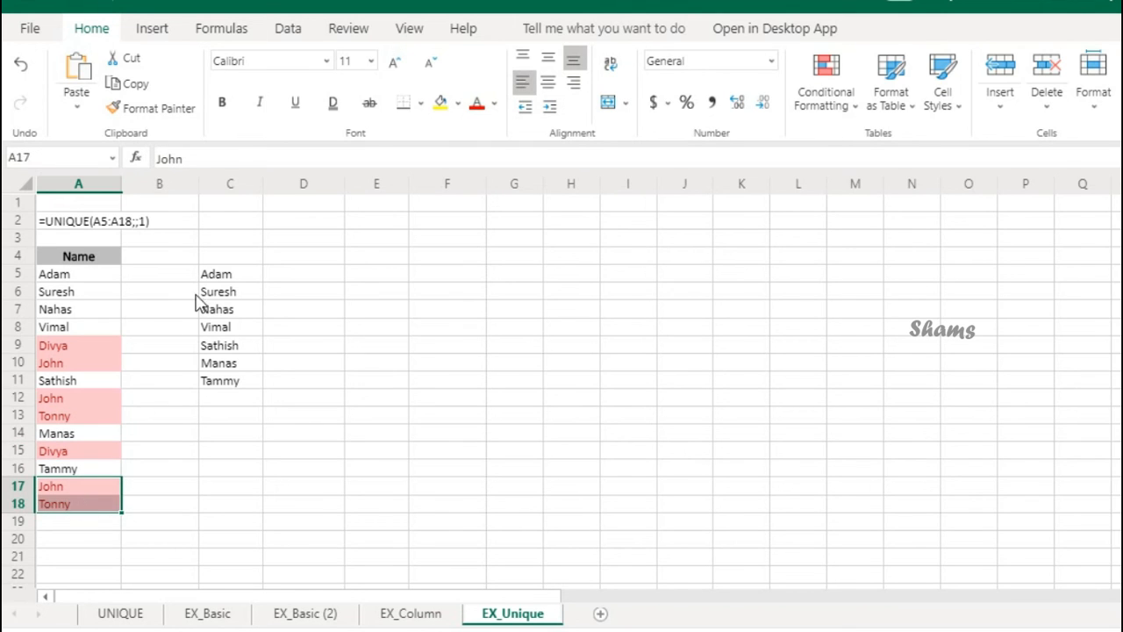
left_click(224, 277)
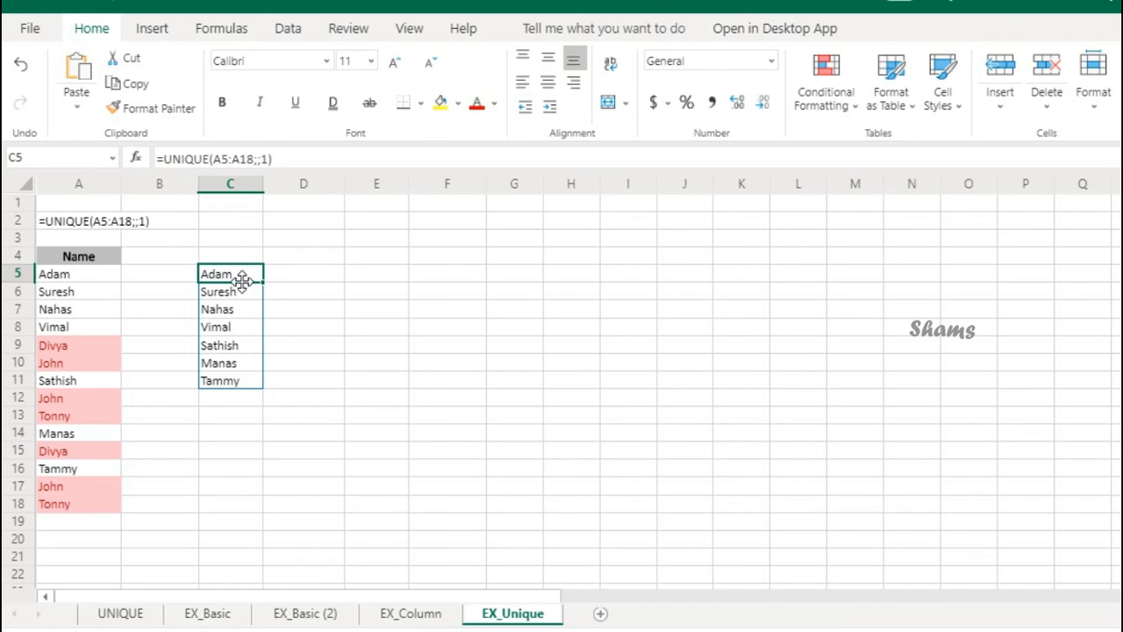
left_click_drag(242, 285, 248, 389)
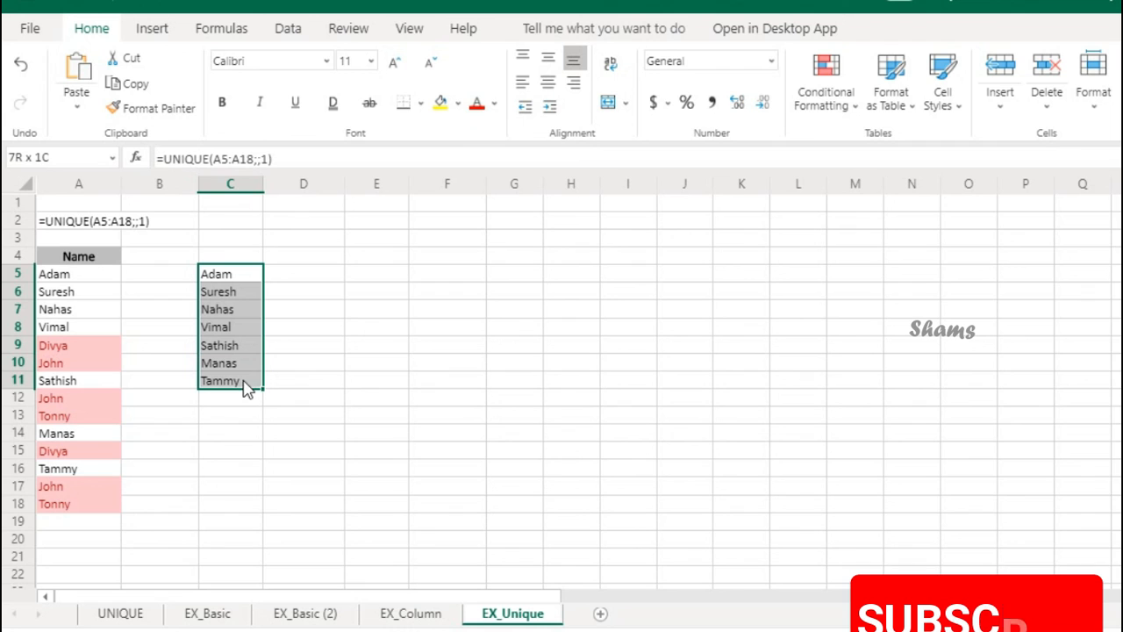
left_click_drag(238, 279, 238, 384)
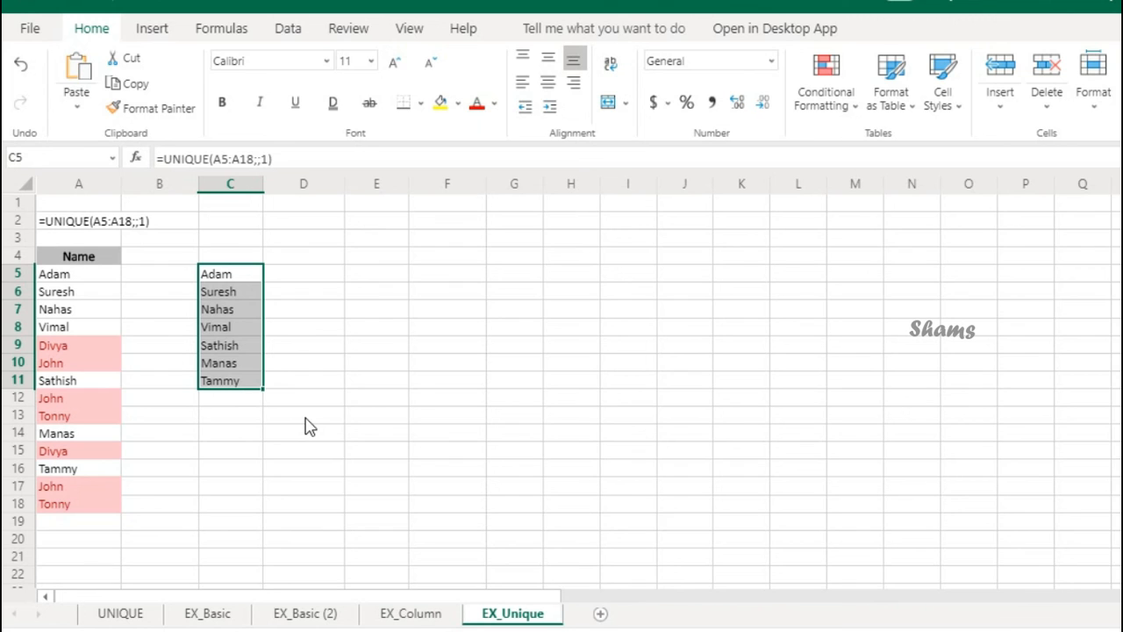
mouse_move(247, 287)
left_mouse_down()
mouse_move(233, 282)
mouse_move(228, 376)
mouse_move(200, 388)
left_mouse_up()
left_click_drag(239, 285, 220, 383)
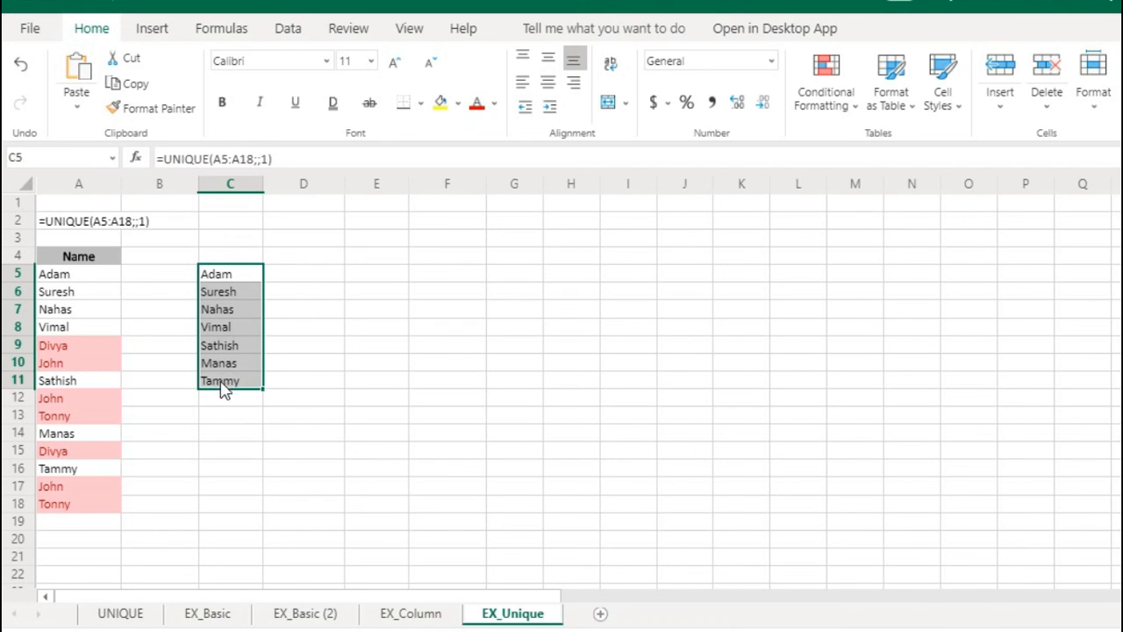
left_click(404, 419)
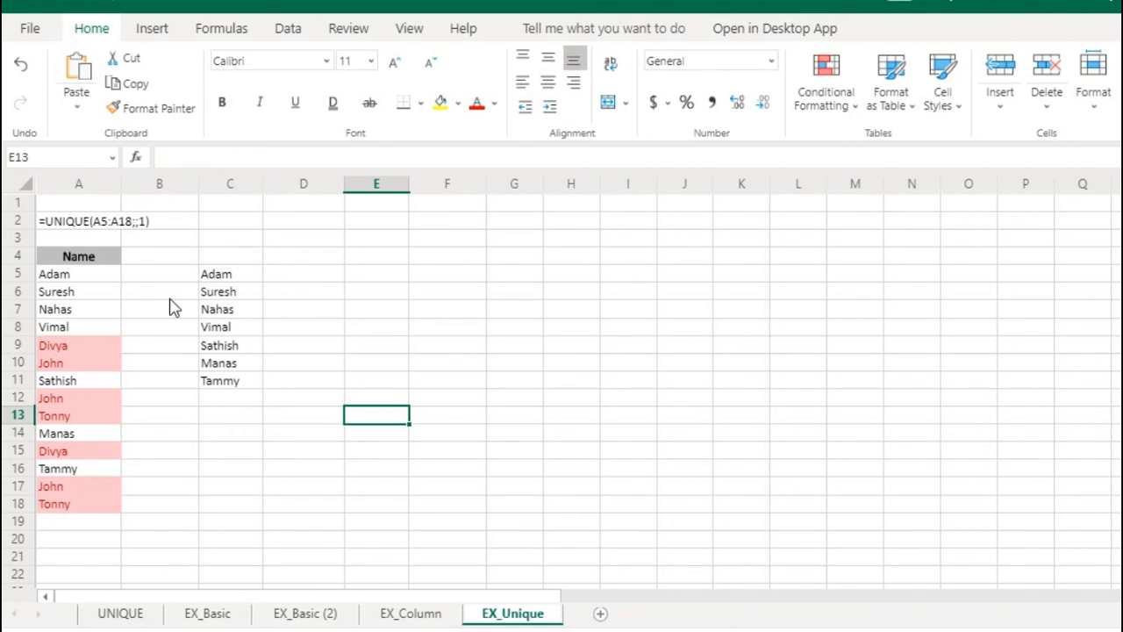
left_click(228, 279)
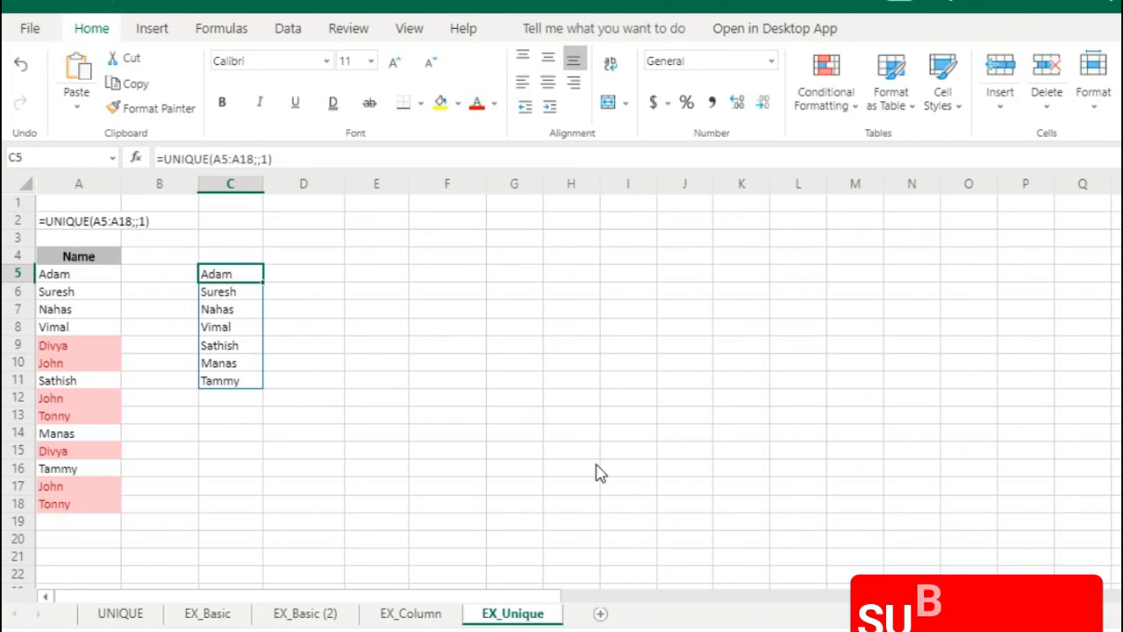
left_click(353, 383)
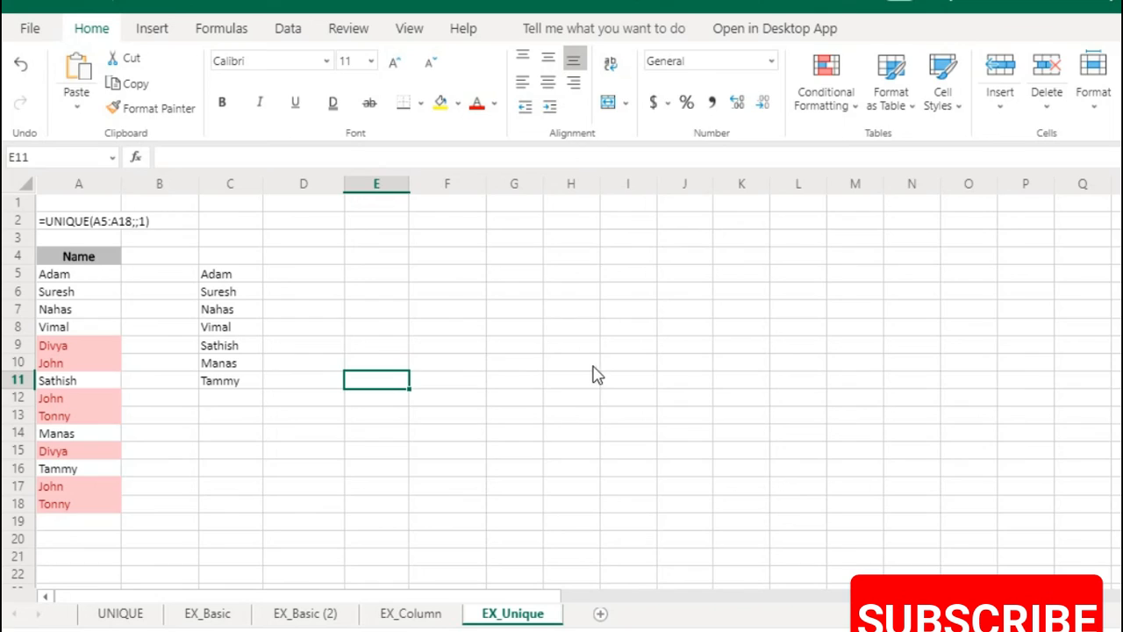